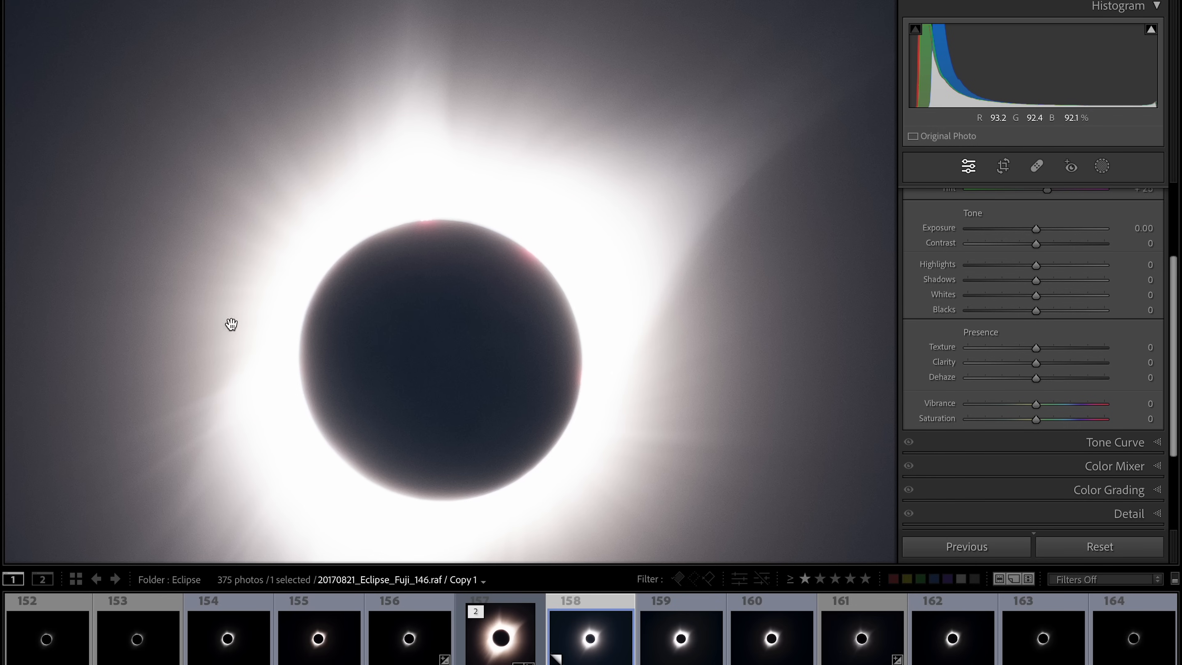
- Step through the neighbouring eclipse frames, zooming in and out on the corona to inspect detail
click(253, 450)
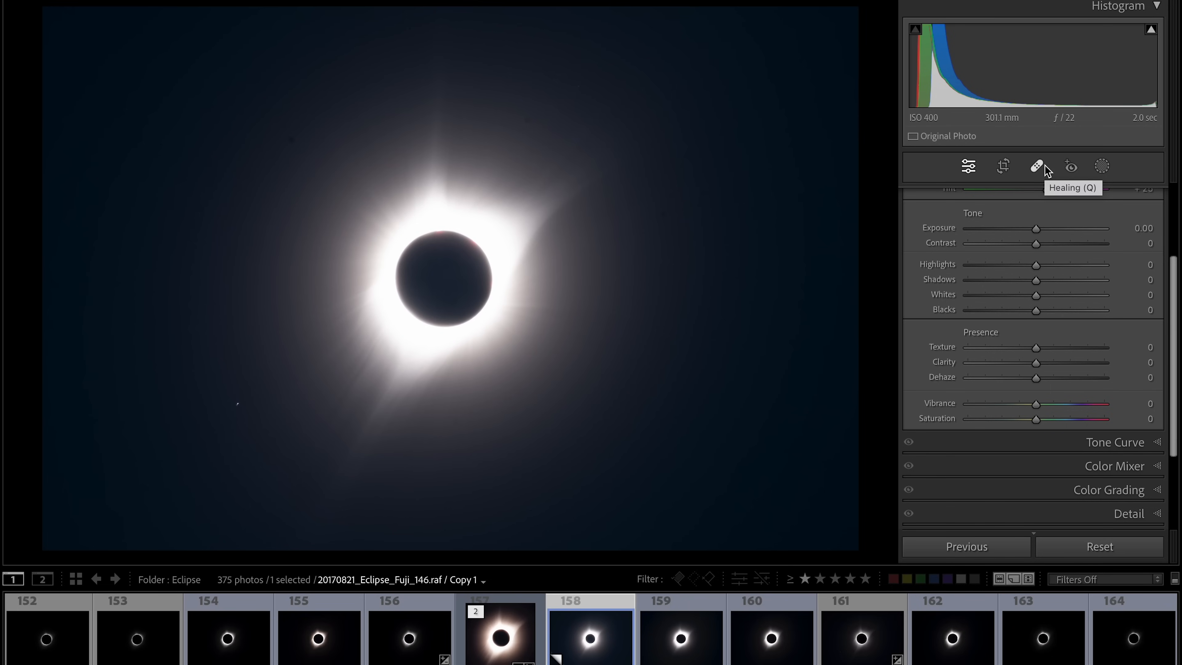
key(Right)
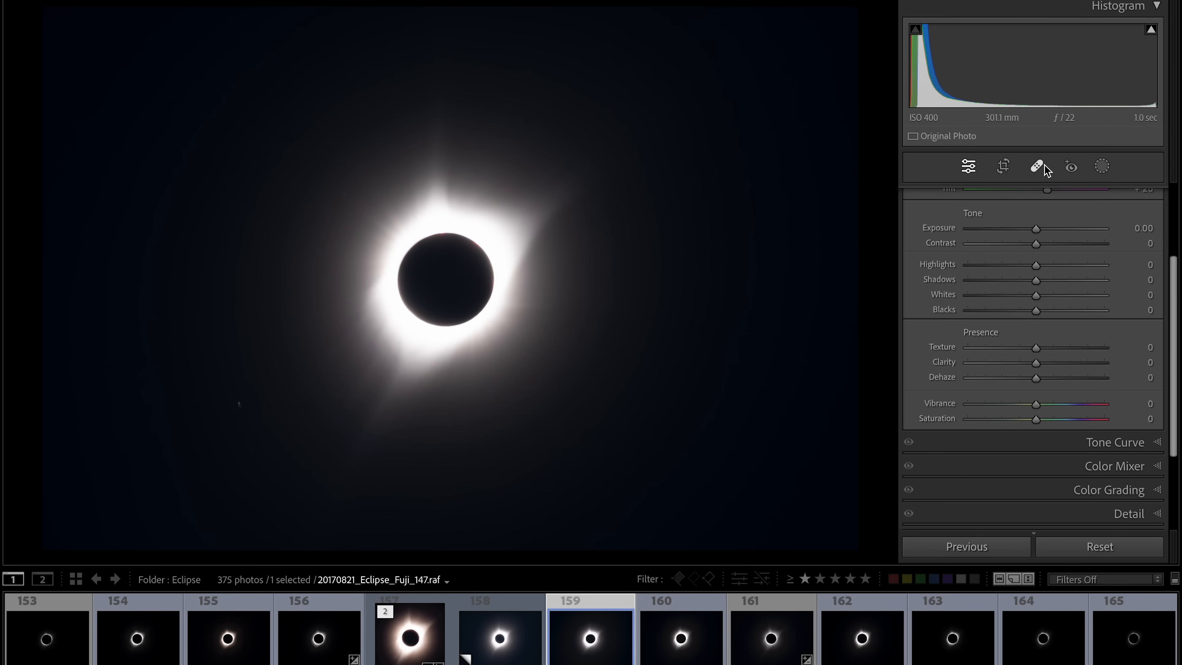
key(Right)
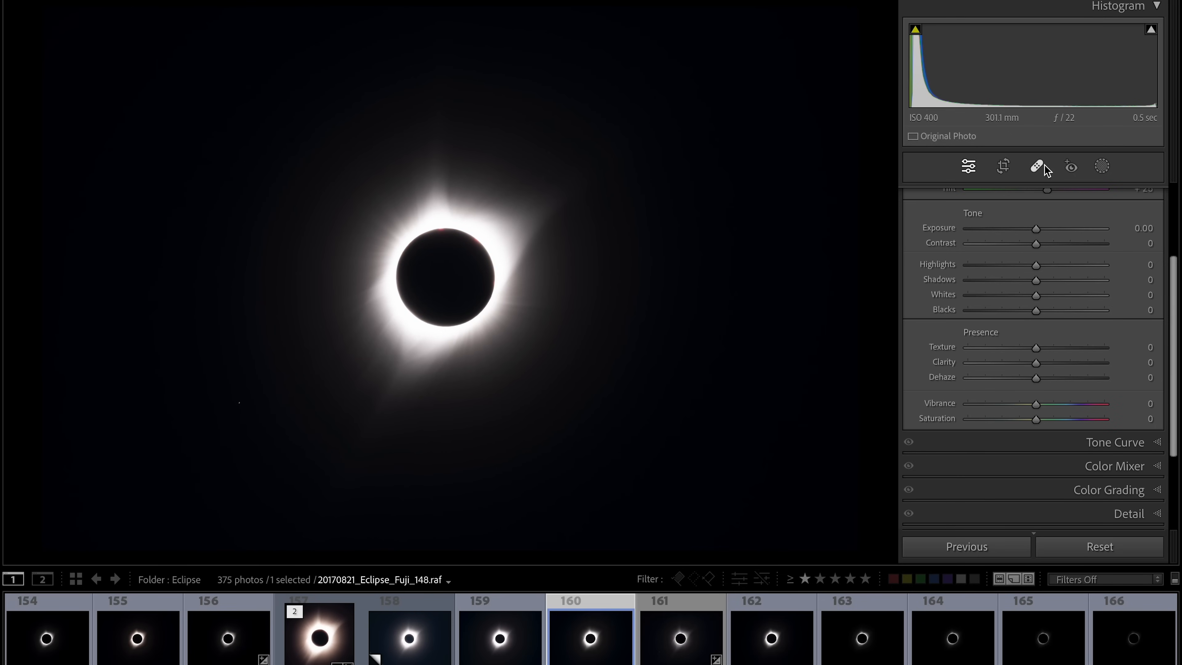
key(Left)
key(Right)
click(436, 239)
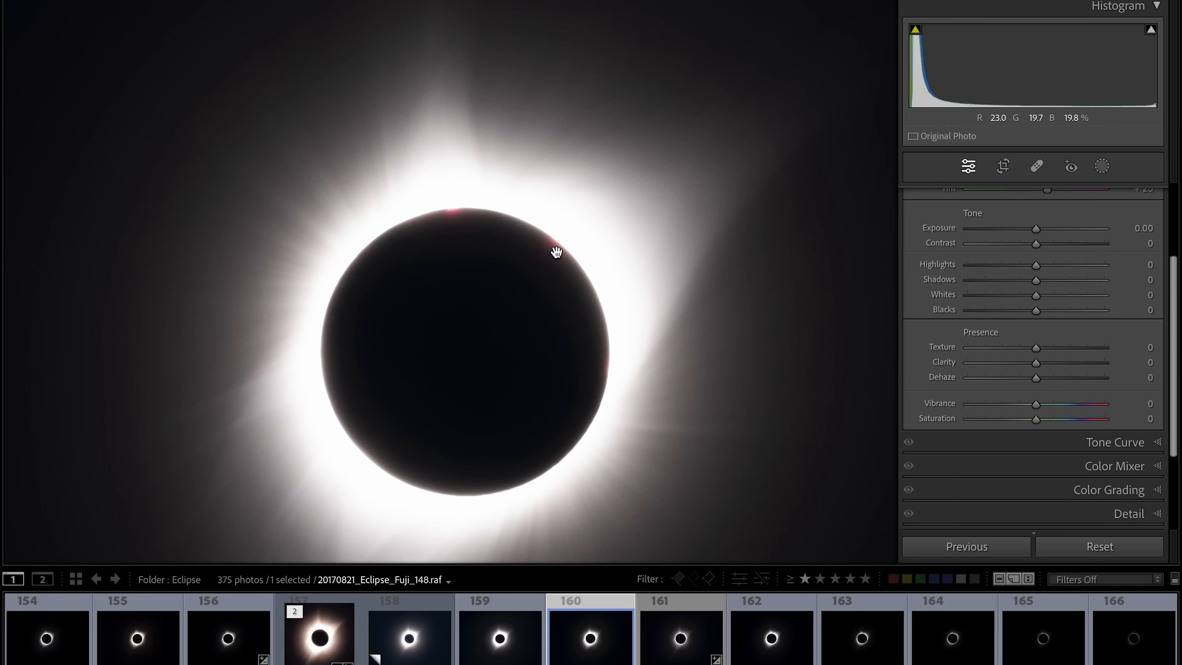
click(465, 228)
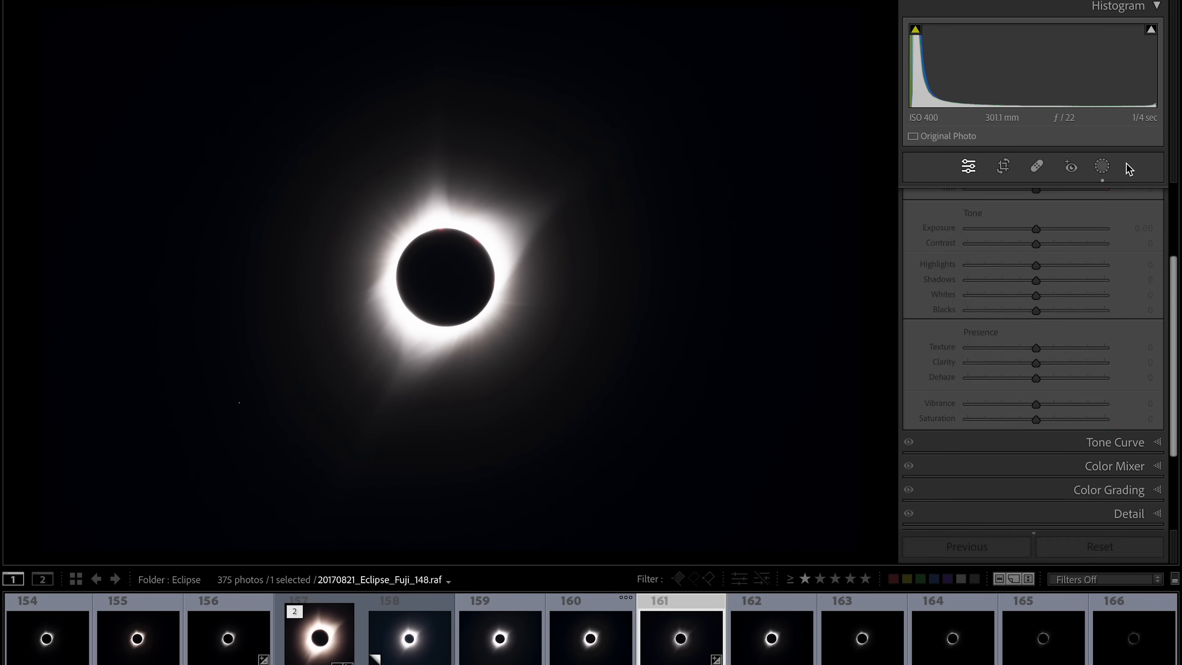
- Compare successive shorter-exposure frames, zooming in to inspect the prominences along the moon's edge
key(Right)
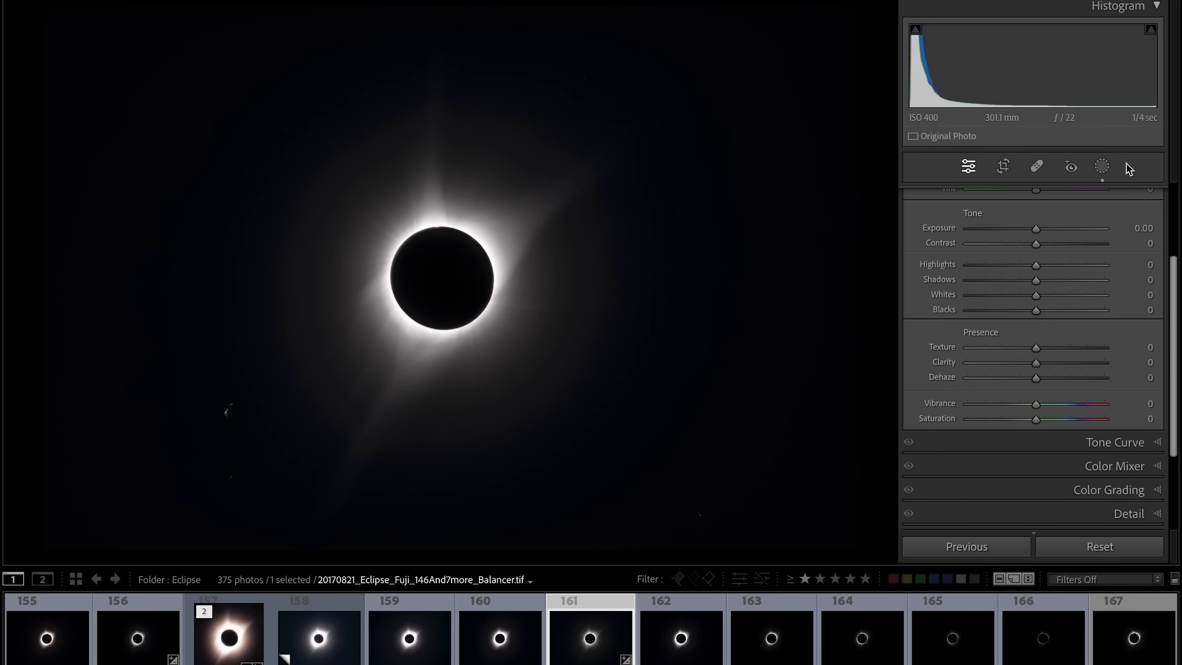
key(Right)
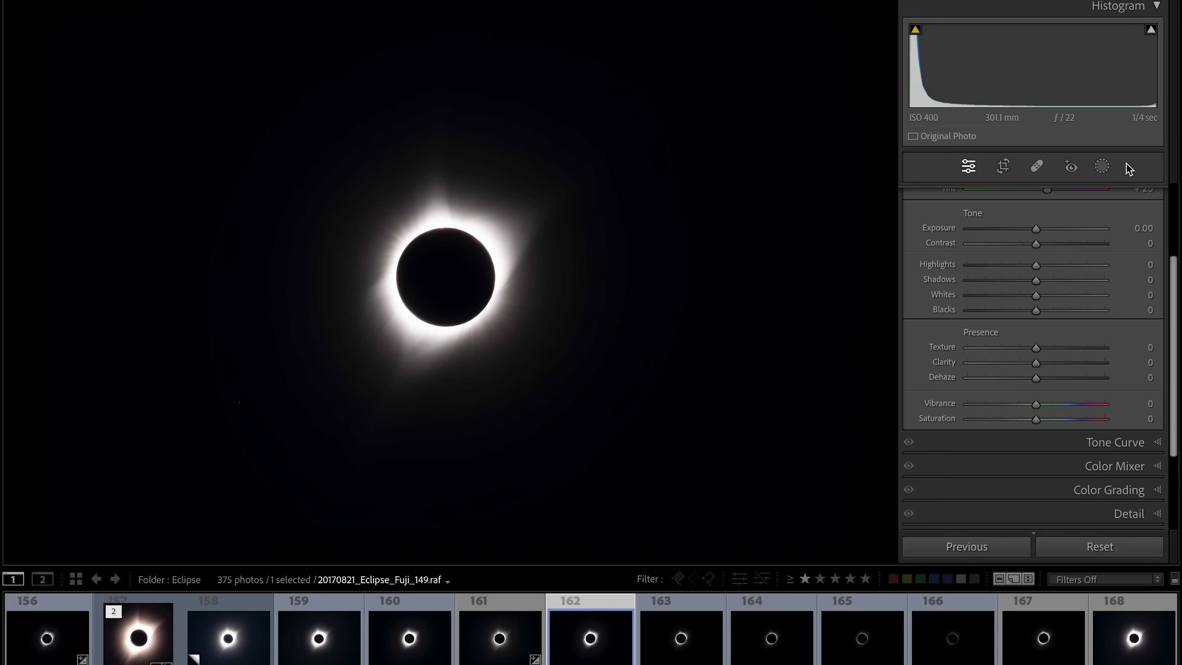
key(Left)
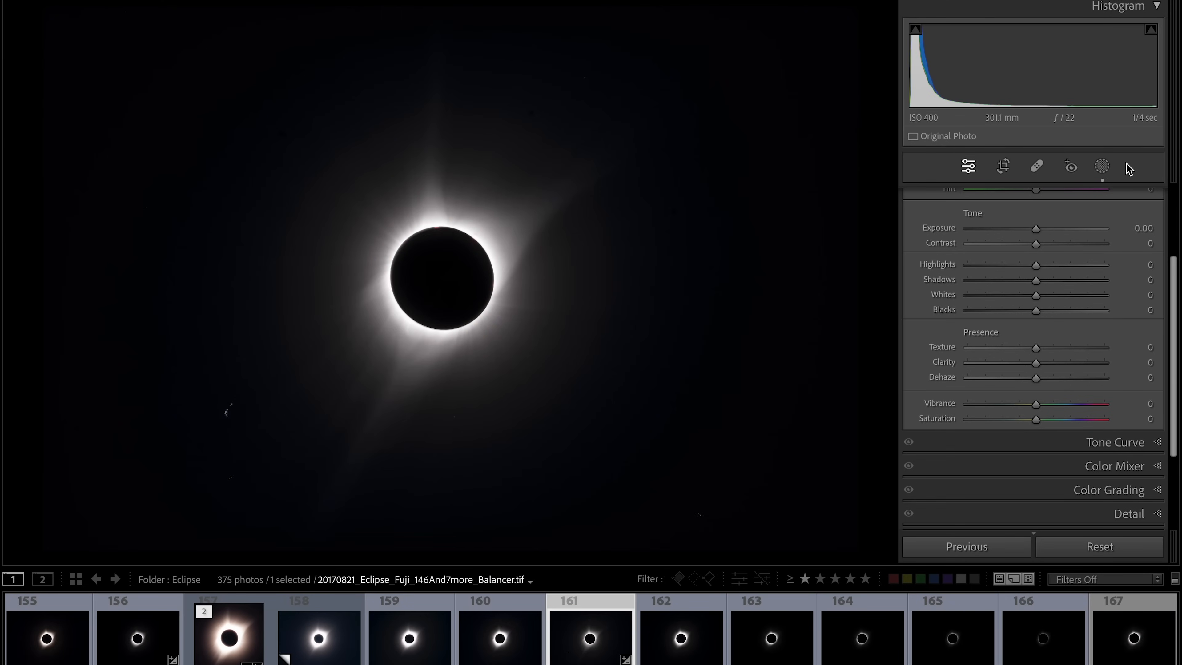
key(Right)
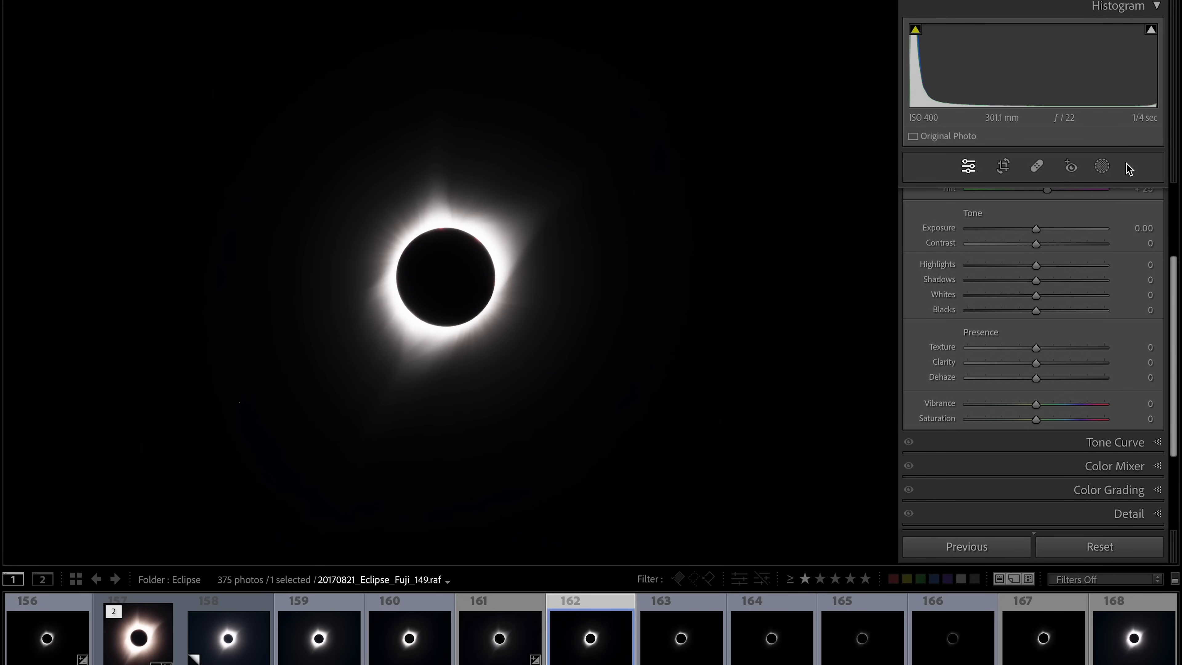
key(Right)
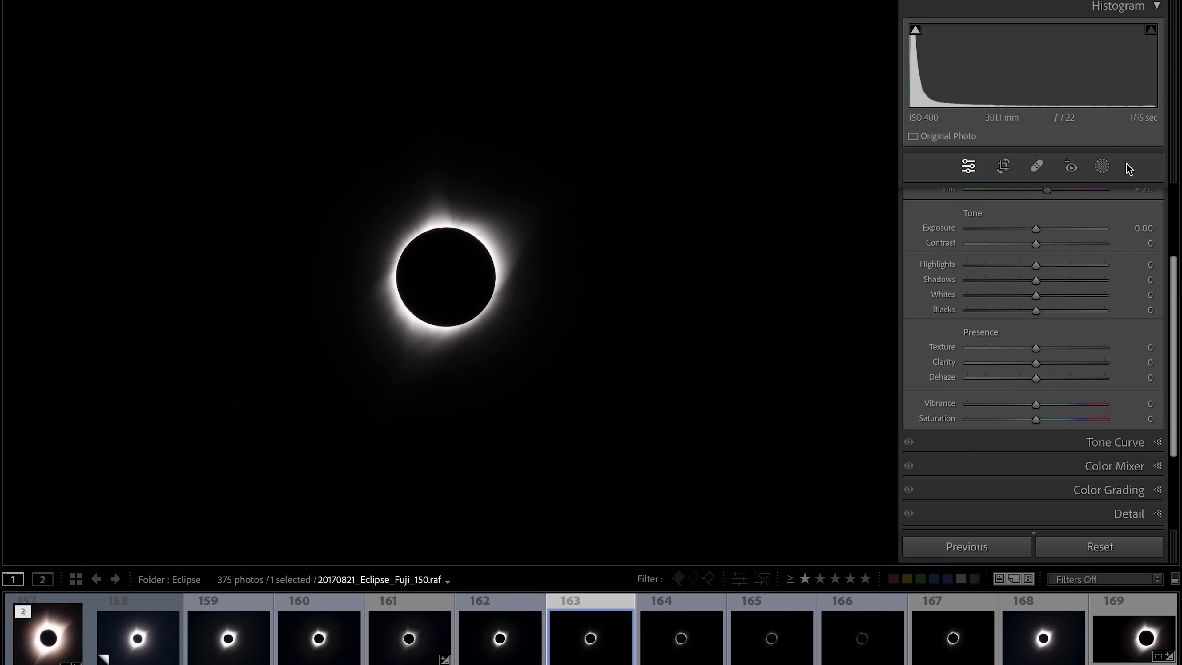
key(Right)
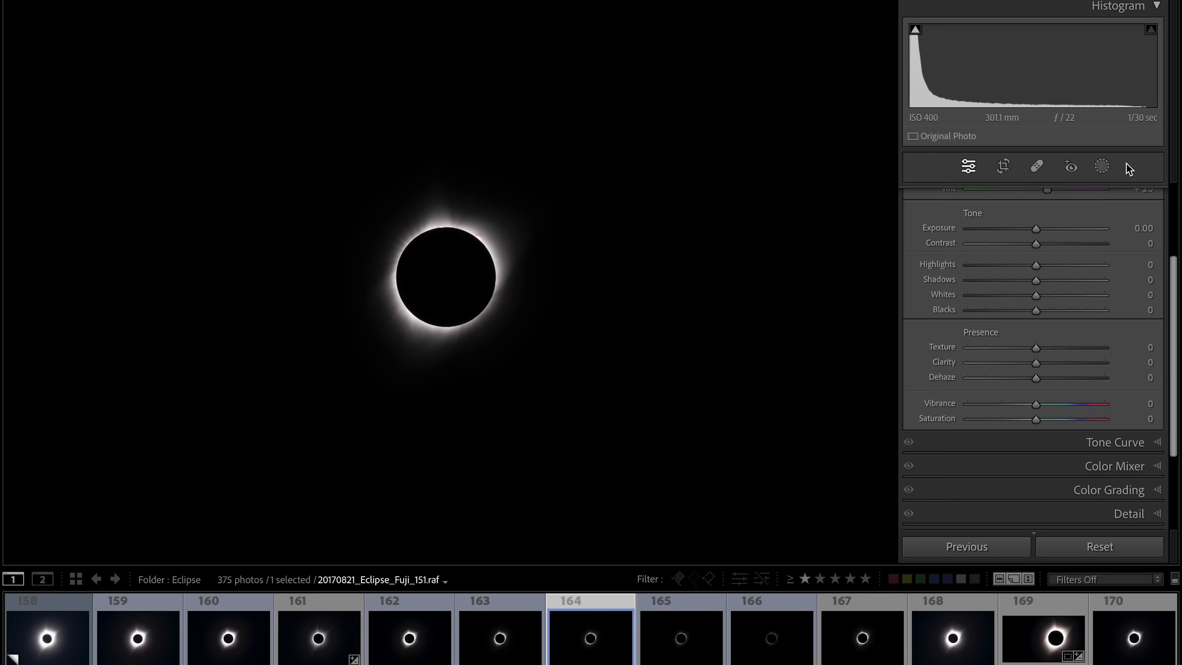
key(Right)
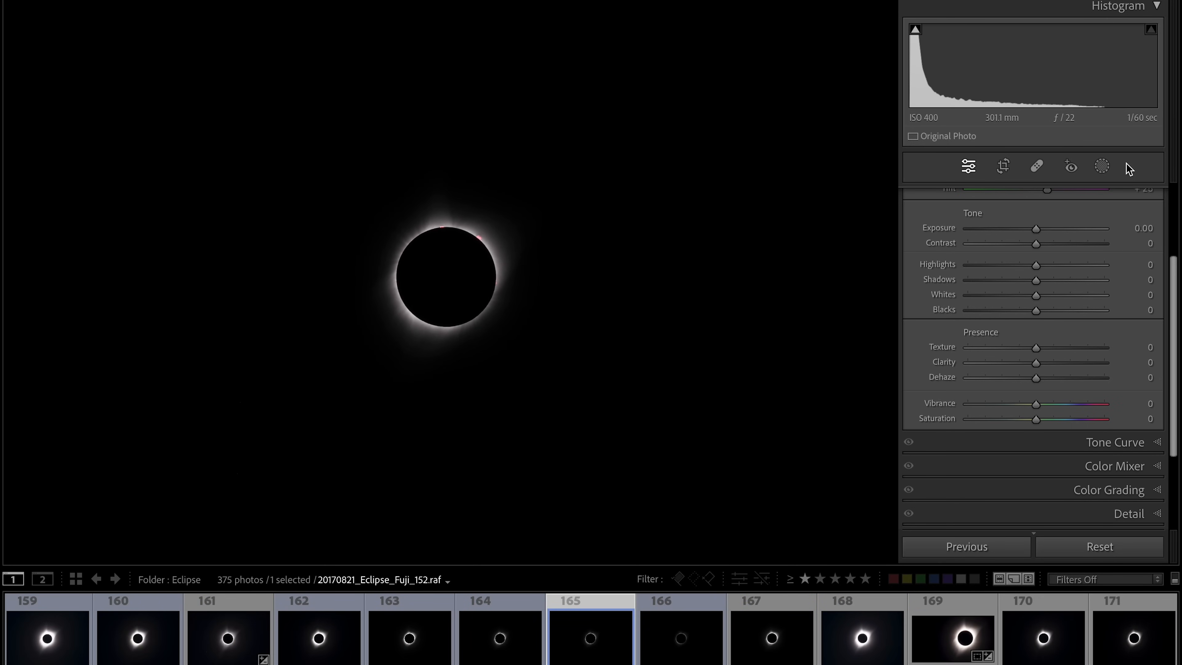
key(Right)
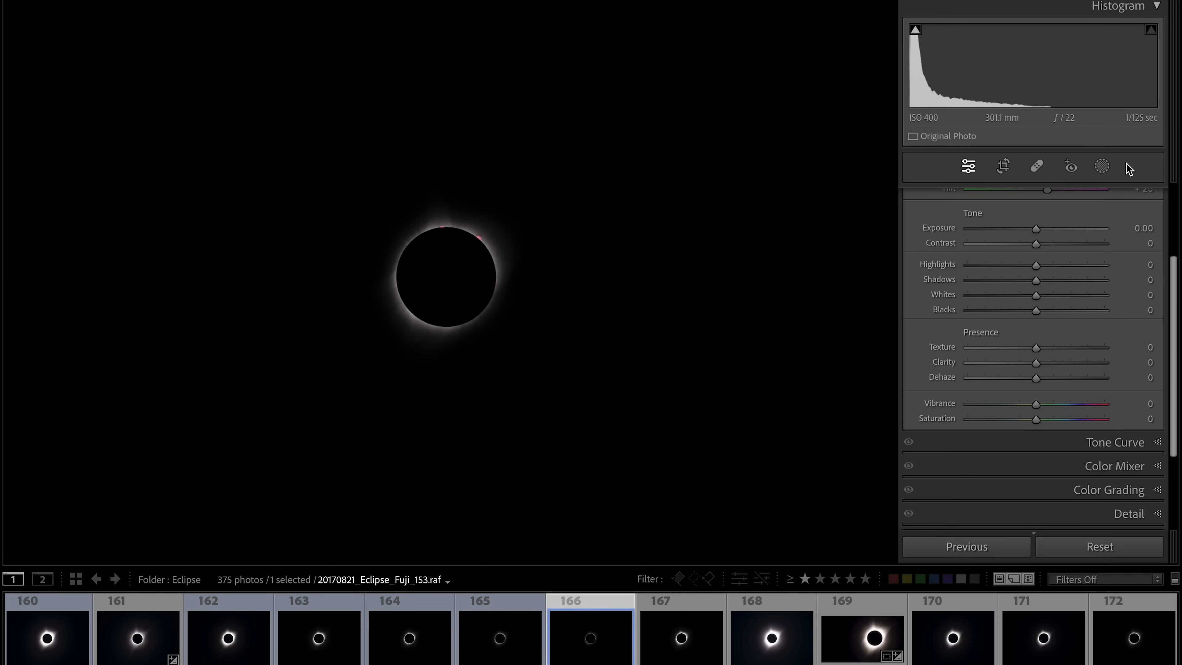
key(Left)
key(Right)
key(Left)
key(Right)
click(448, 228)
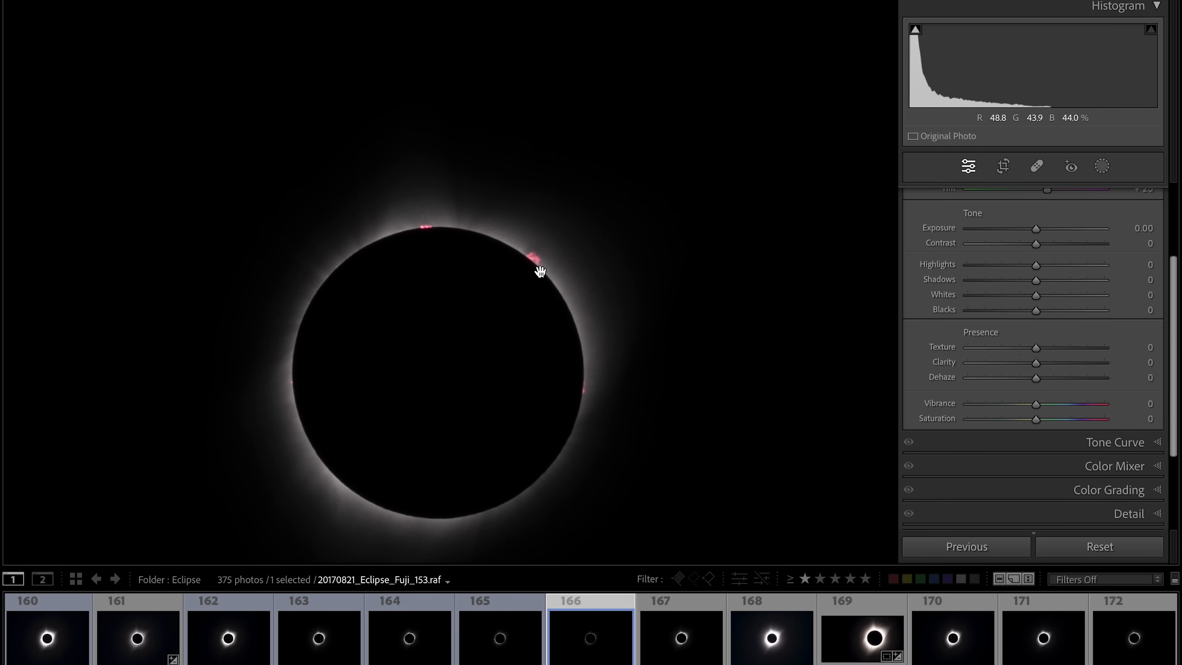
click(662, 319)
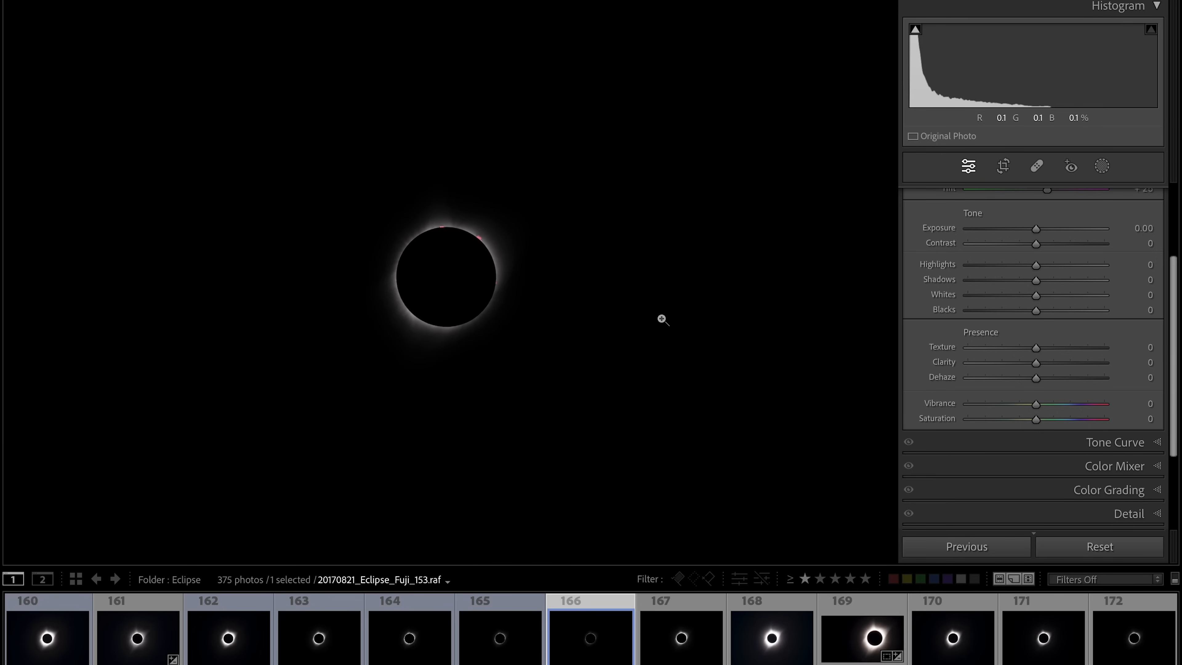
key(Left)
key(Left)
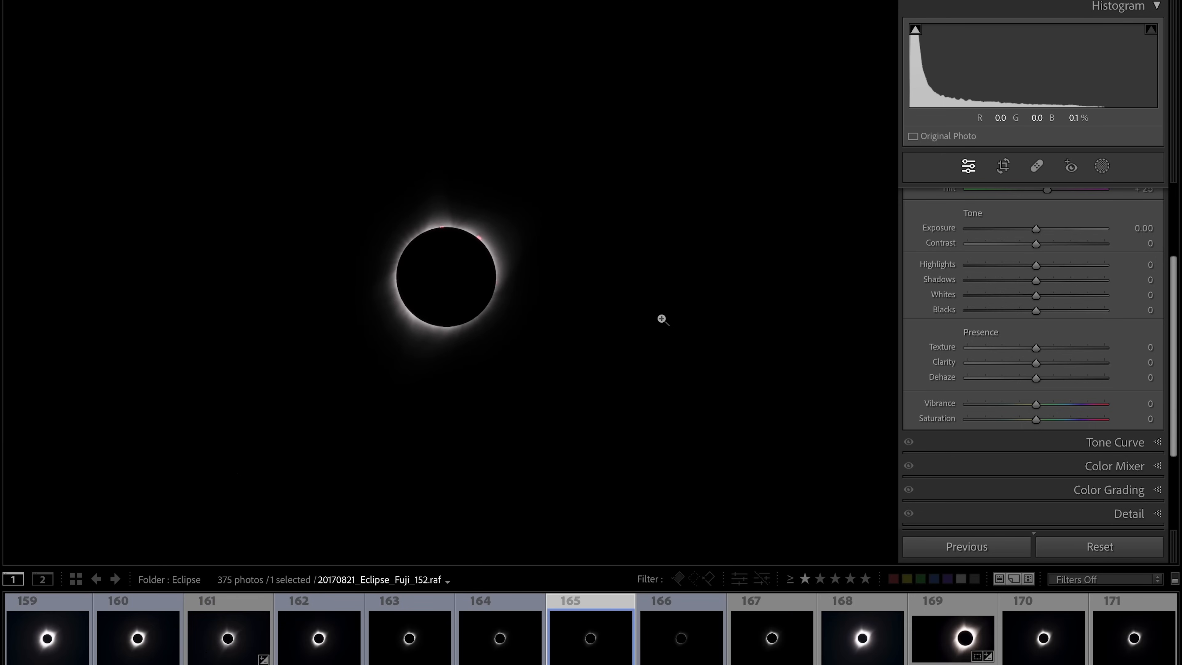
key(Left)
key(Left)
key(Left)
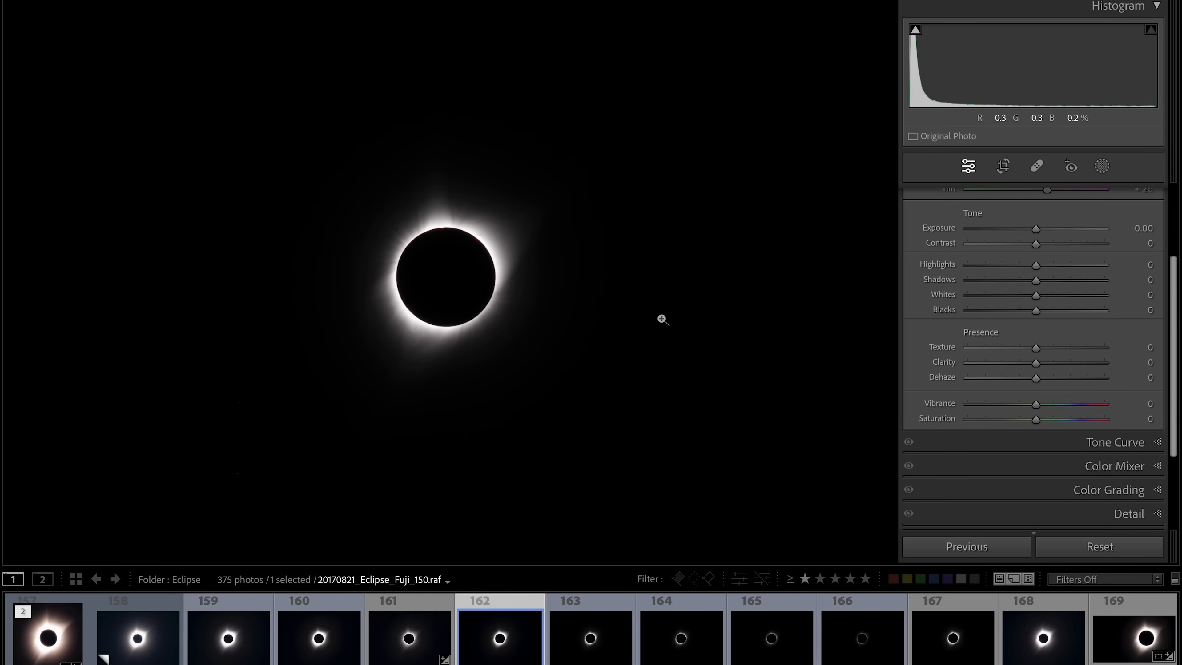
key(Left)
key(Left)
key(Left)
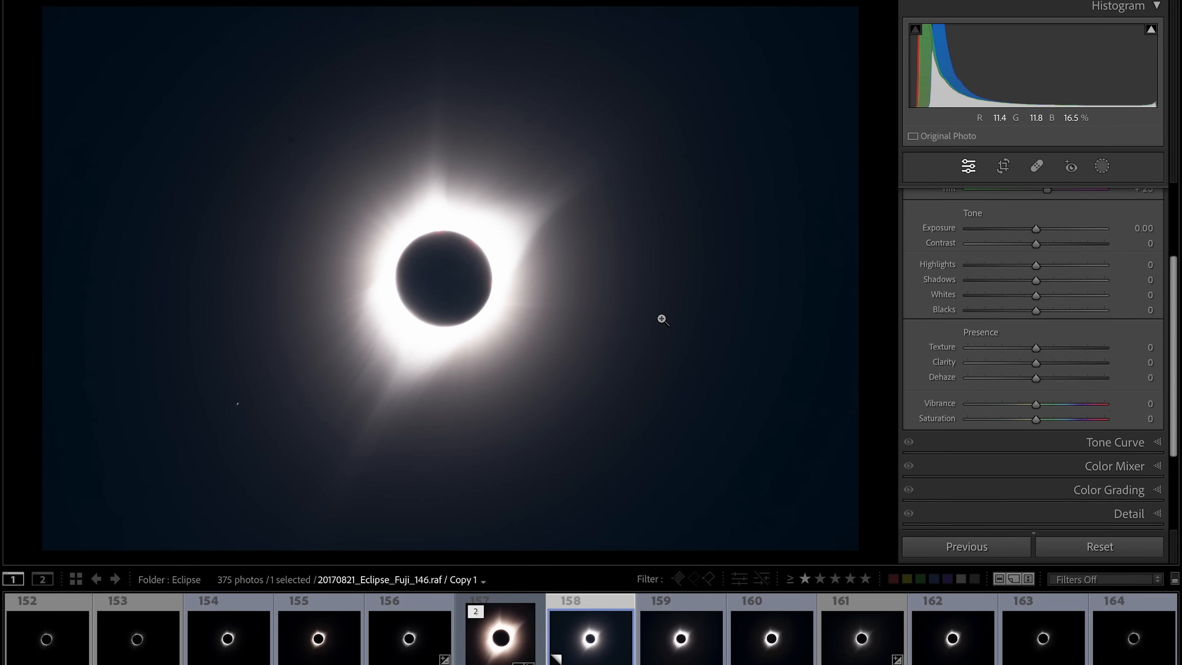
key(Right)
key(Right)
key(Right)
key(Right)
key(Right)
key(Right)
key(Right)
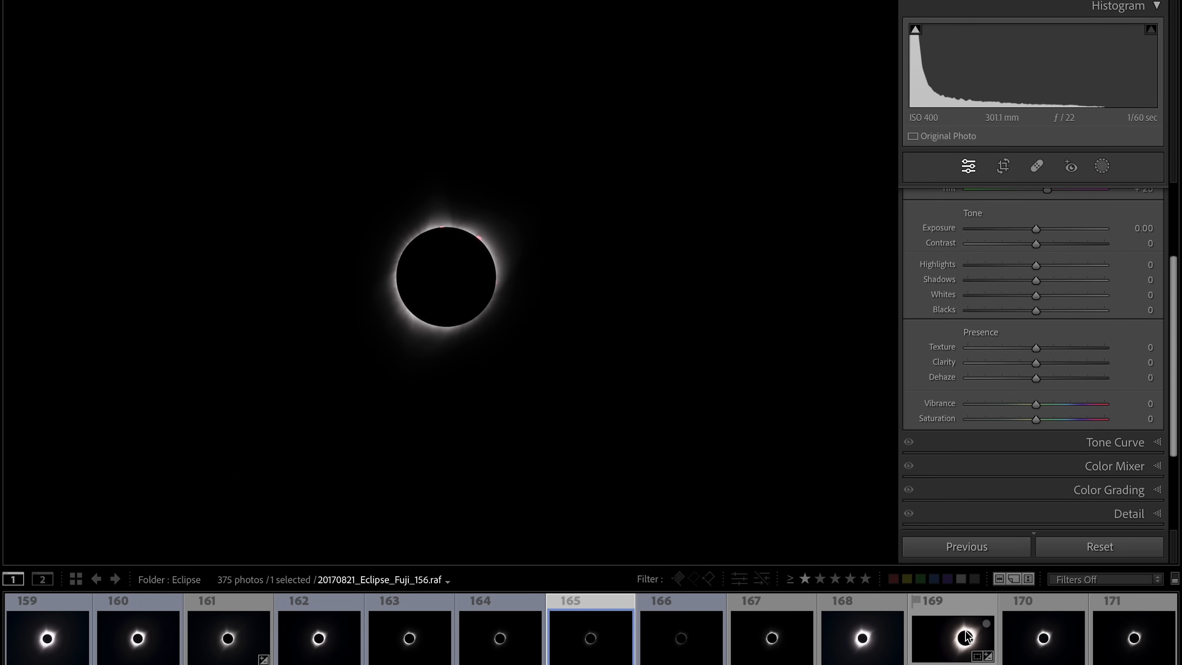
- Open frame 157 from the filmstrip and zoom in and out to inspect it
click(950, 638)
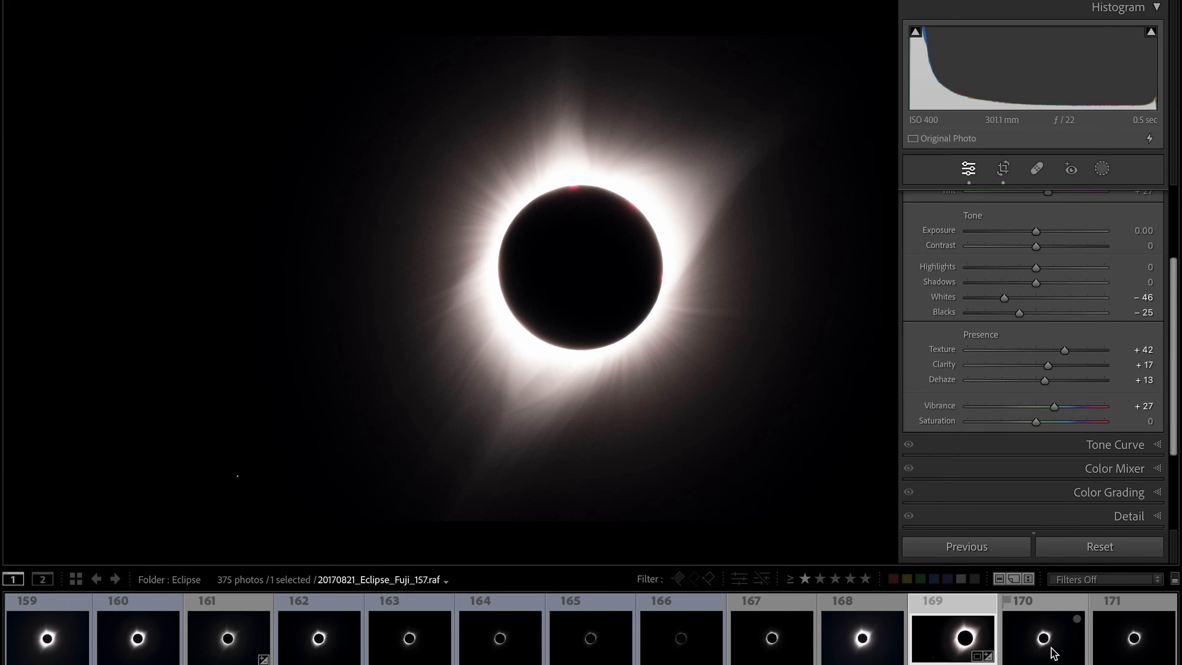
click(1054, 654)
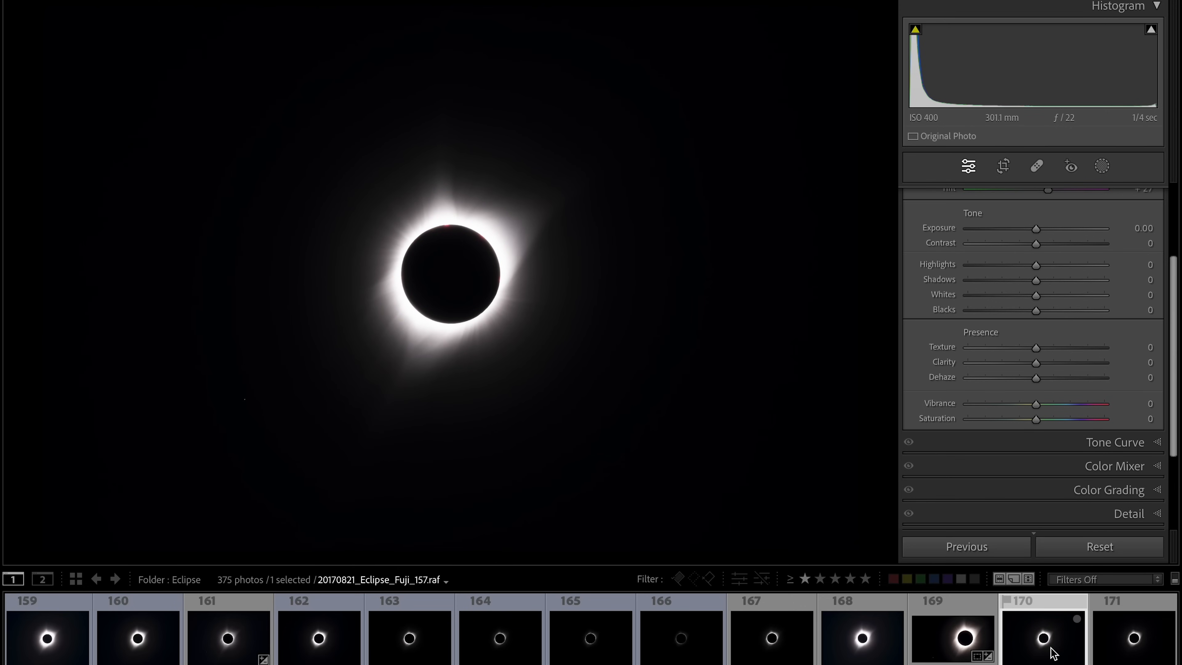
click(440, 238)
click(490, 330)
- Crop frame 157 to a wide rectangle around the eclipse, trimming the right, top and bottom edges
click(1004, 165)
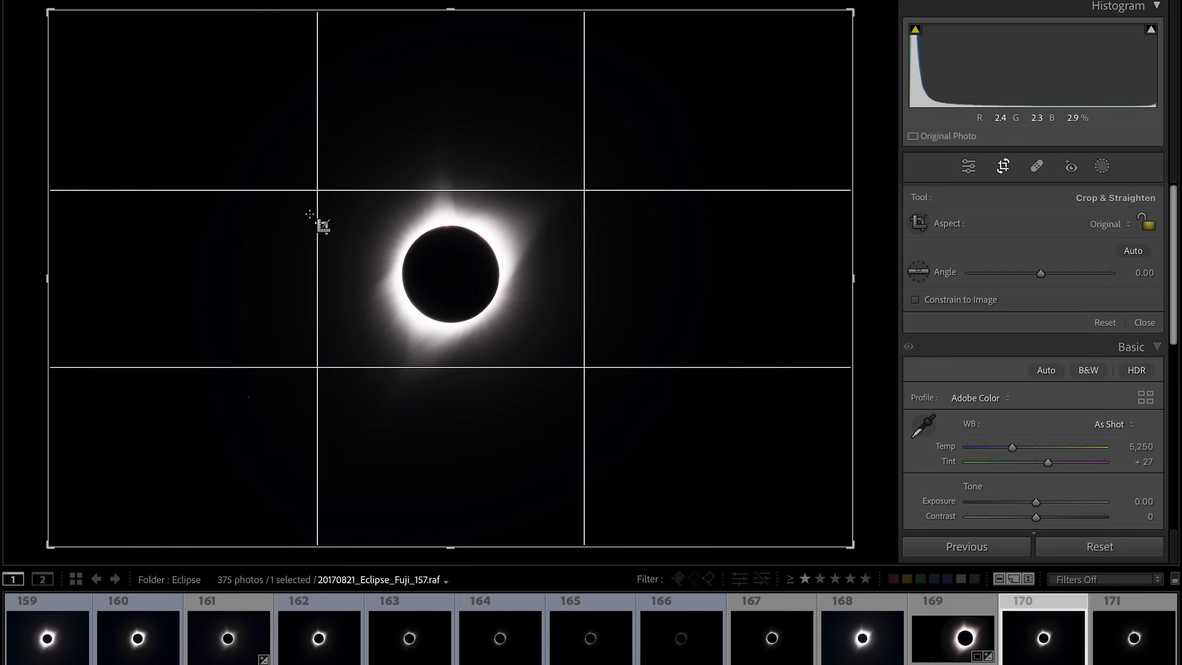
drag(853, 285, 755, 283)
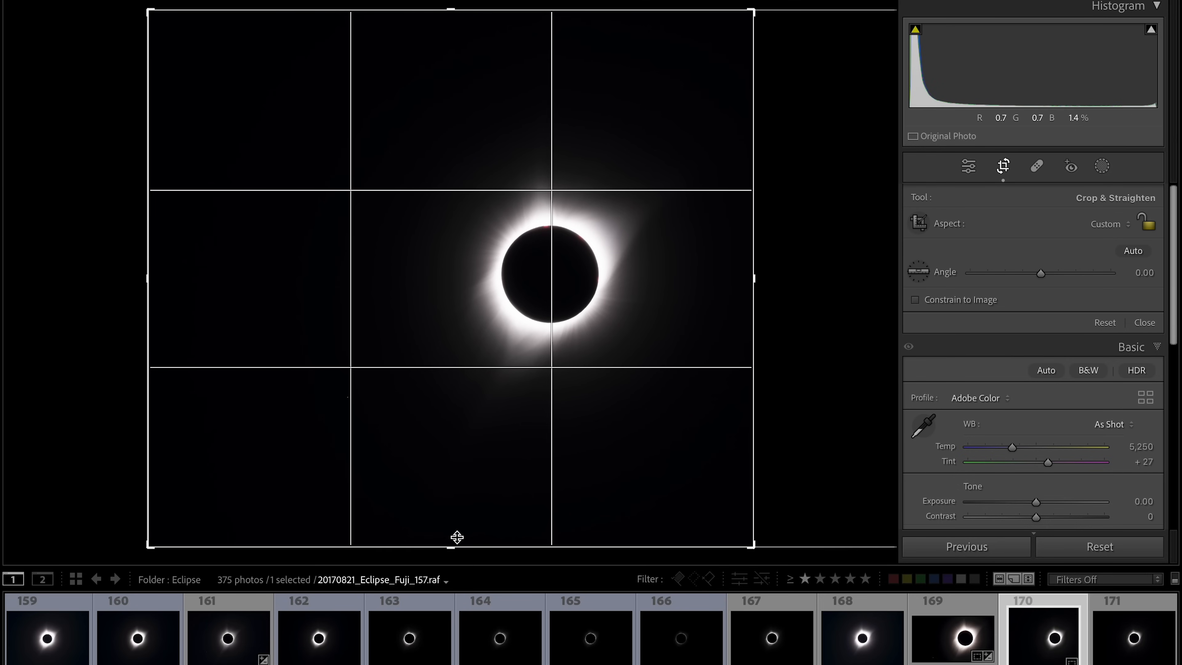
drag(451, 546, 449, 494)
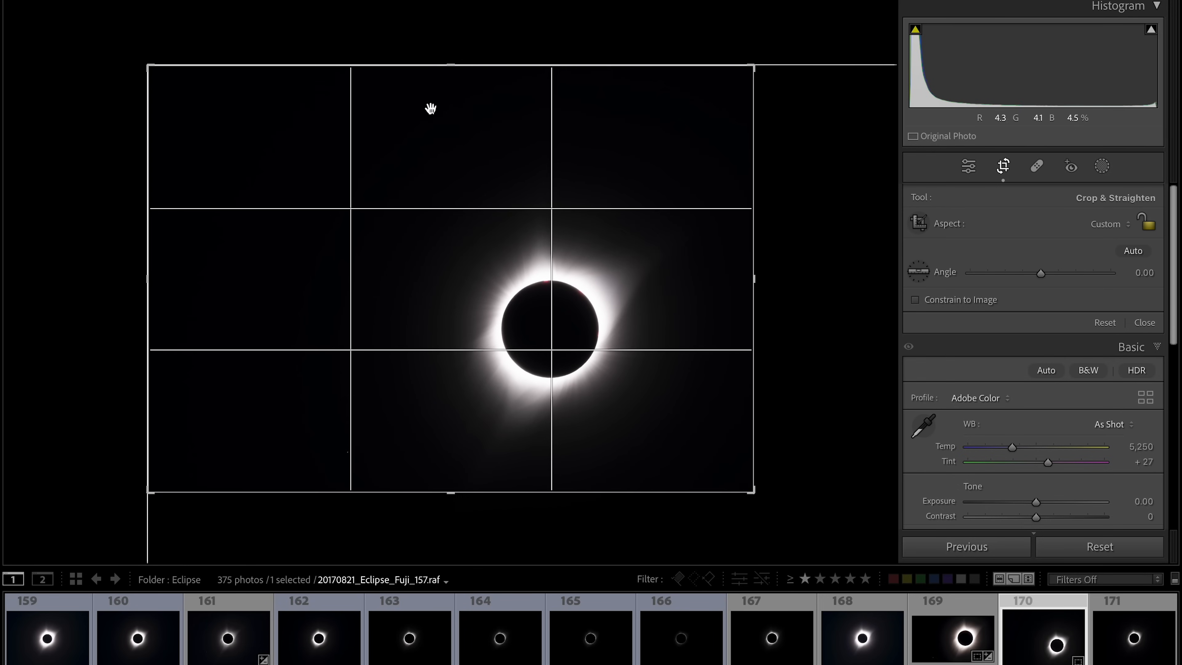
drag(448, 63, 448, 116)
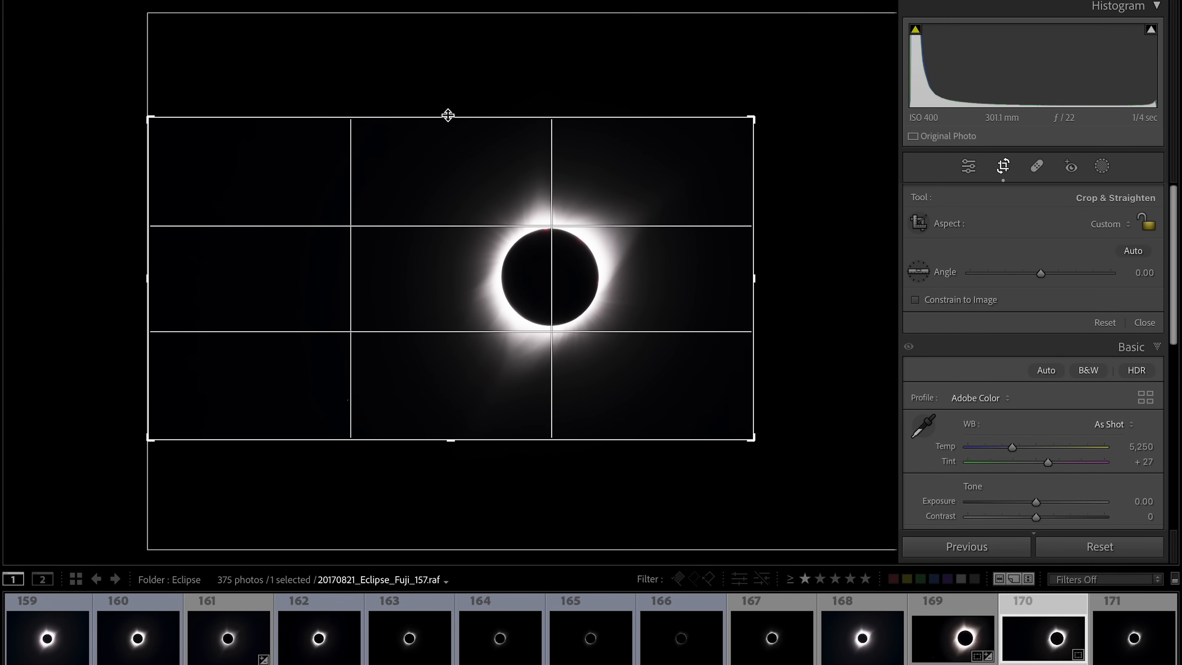
drag(448, 115, 448, 119)
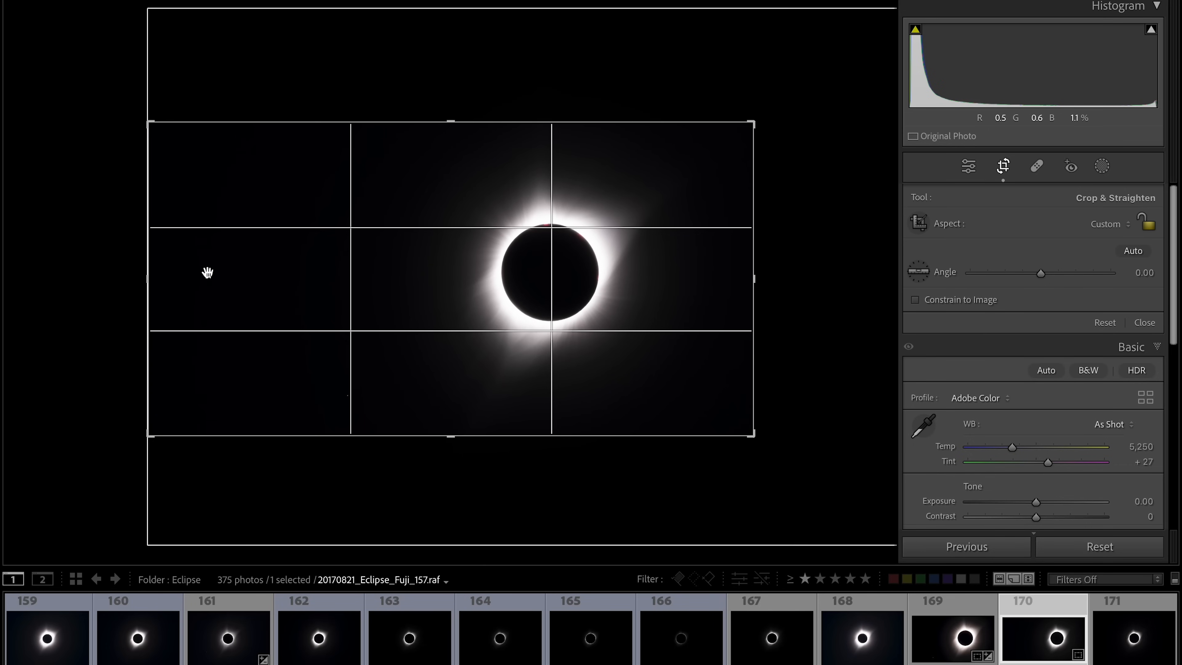
mouse_move(149, 283)
mouse_down()
mouse_move(171, 283)
mouse_move(146, 277)
mouse_up()
key(Return)
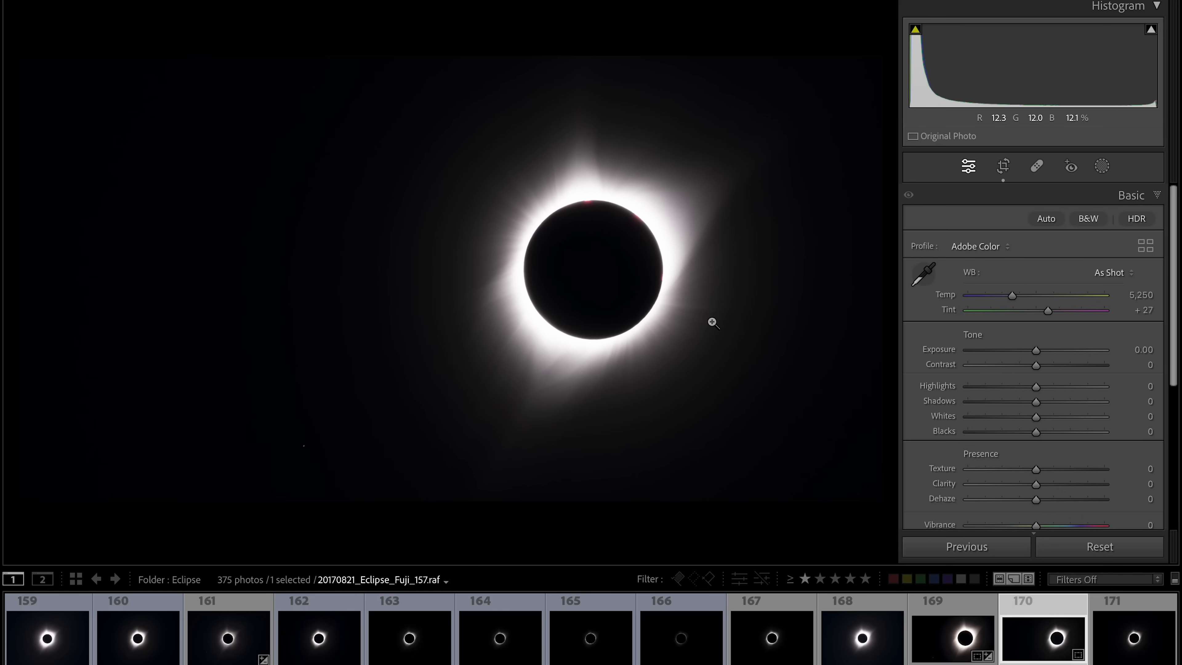
- Try adjusting the Shadows and Highlights sliders, resetting each back to zero
click(633, 270)
scroll(631, 269, up, 2)
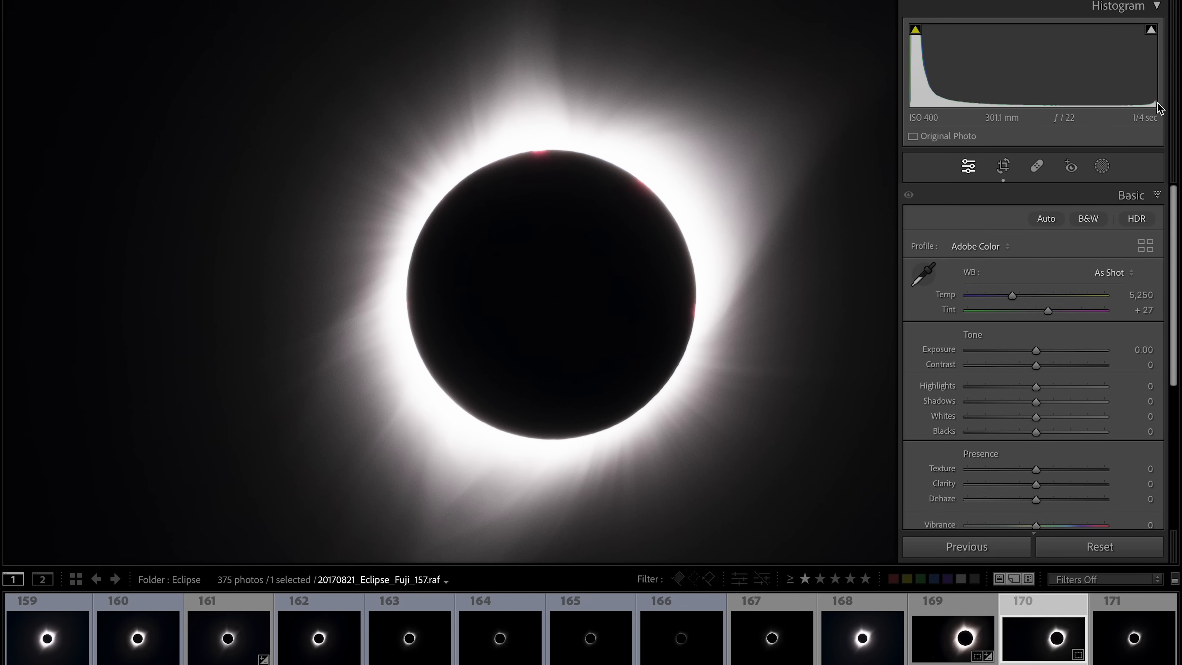
click(1152, 30)
mouse_move(1034, 351)
mouse_down()
mouse_move(1059, 346)
mouse_move(1029, 344)
mouse_move(1043, 346)
mouse_up()
double_click(1043, 350)
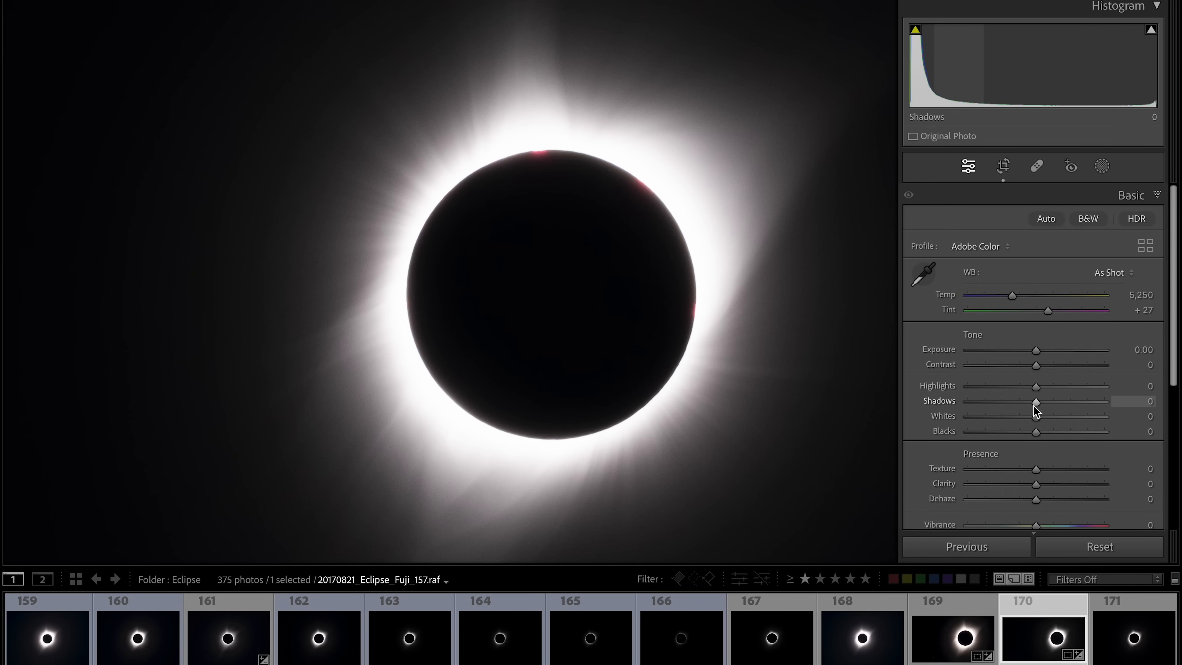
mouse_move(1038, 403)
mouse_down()
mouse_move(1081, 403)
mouse_move(1020, 383)
mouse_move(1074, 391)
mouse_move(1047, 398)
mouse_up()
double_click(1049, 404)
mouse_move(1047, 390)
mouse_down()
mouse_move(1009, 389)
mouse_move(1025, 390)
mouse_up()
double_click(1024, 389)
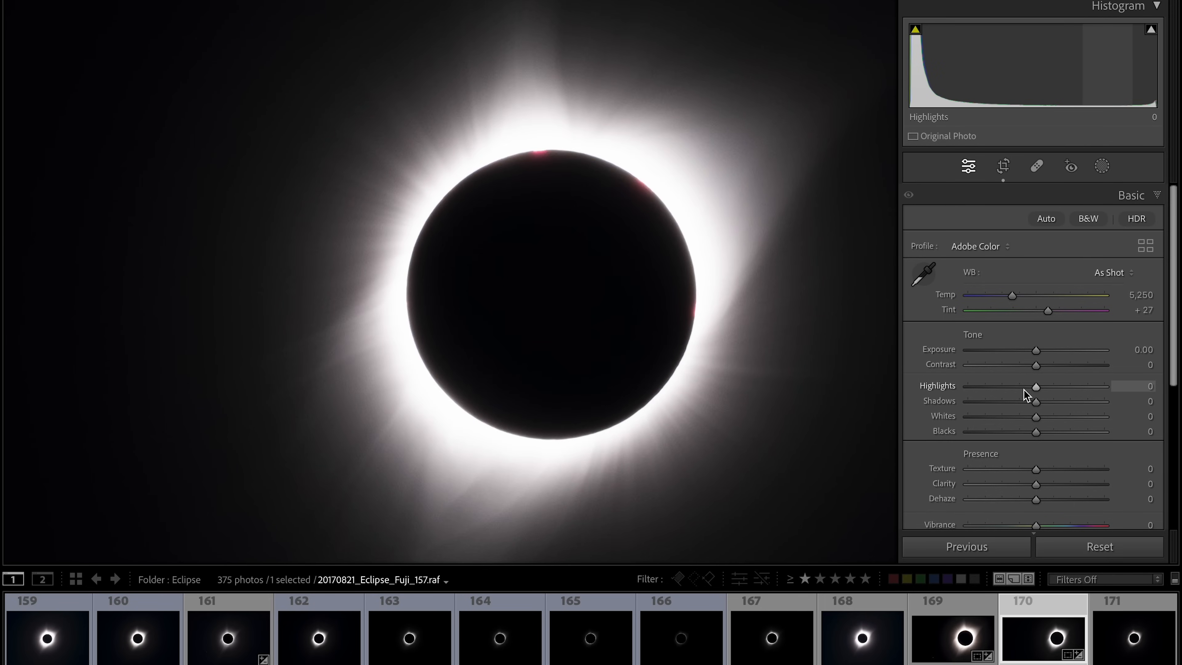
mouse_move(1025, 390)
mouse_down()
mouse_move(1009, 389)
mouse_move(1021, 388)
mouse_up()
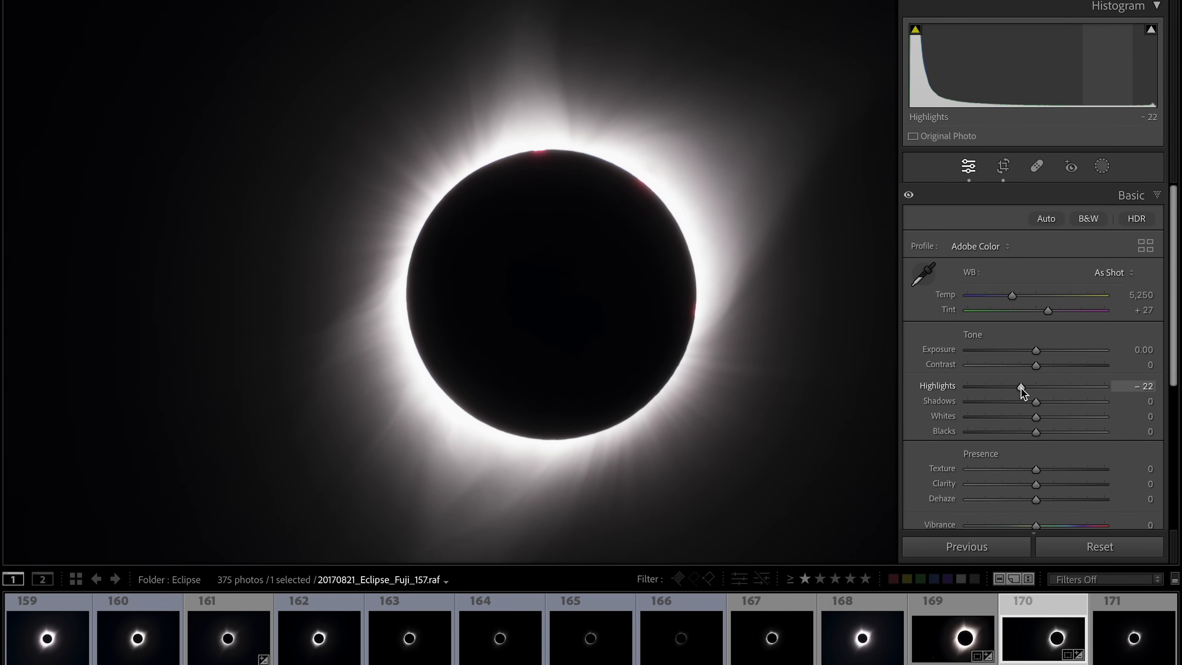
double_click(1021, 387)
- Open the Tone Curve panel and move its shadows region split point further left
scroll(1029, 410, down, 5)
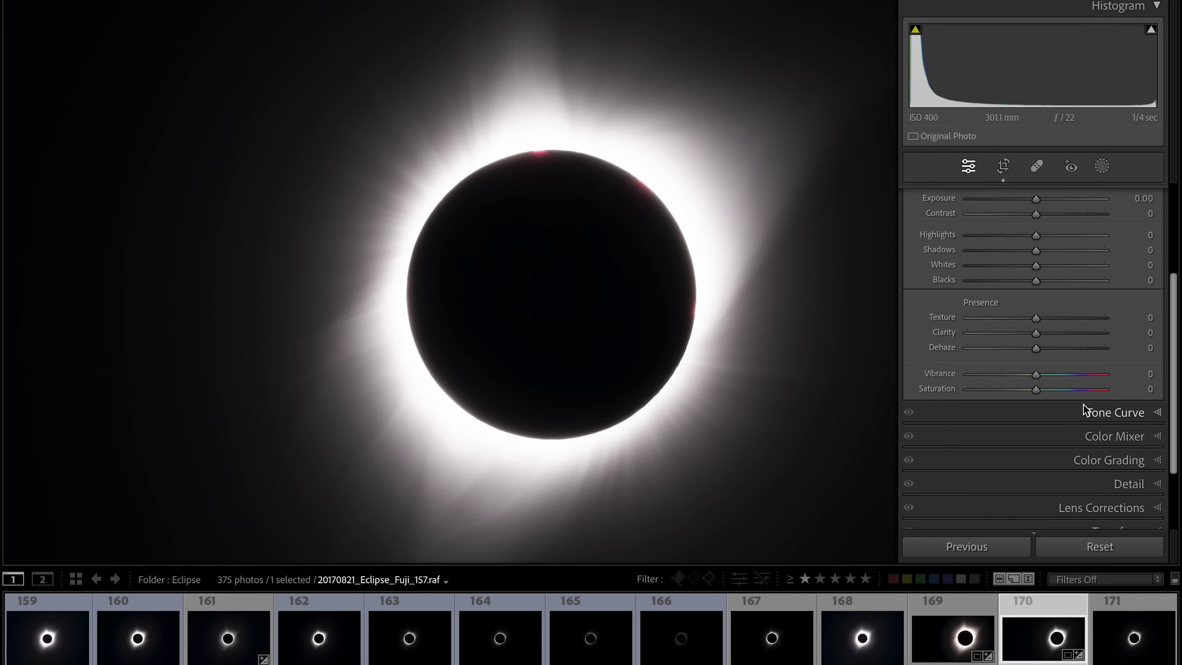
click(1154, 414)
scroll(1024, 372, up, 2)
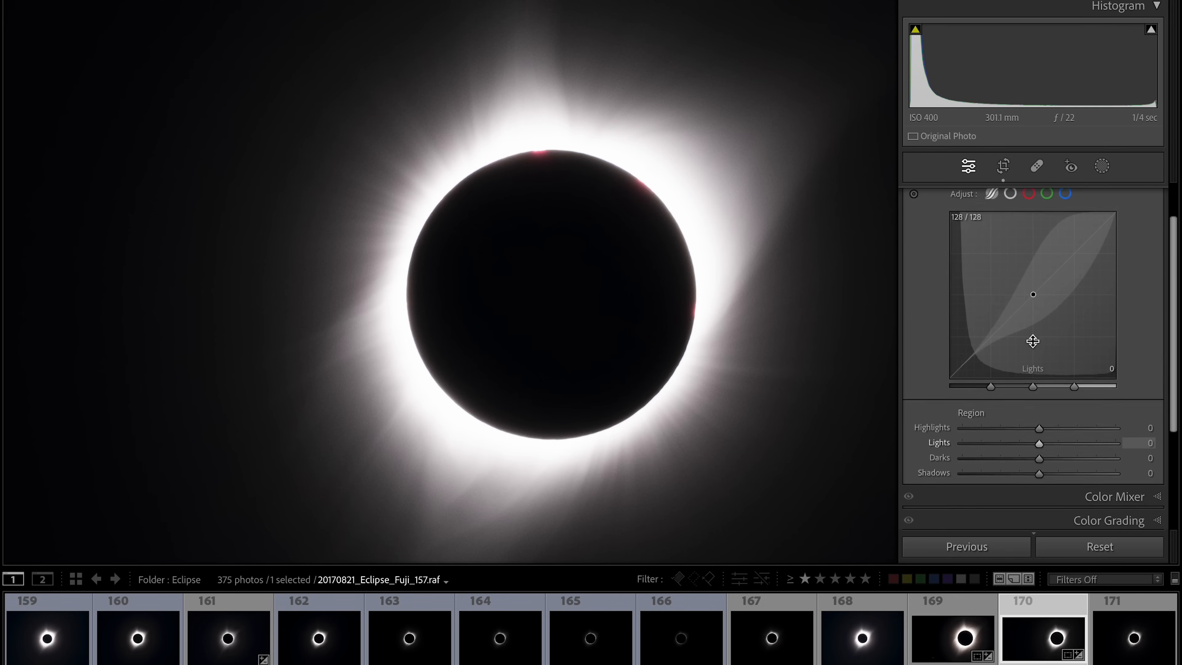
scroll(1033, 341, up, 1)
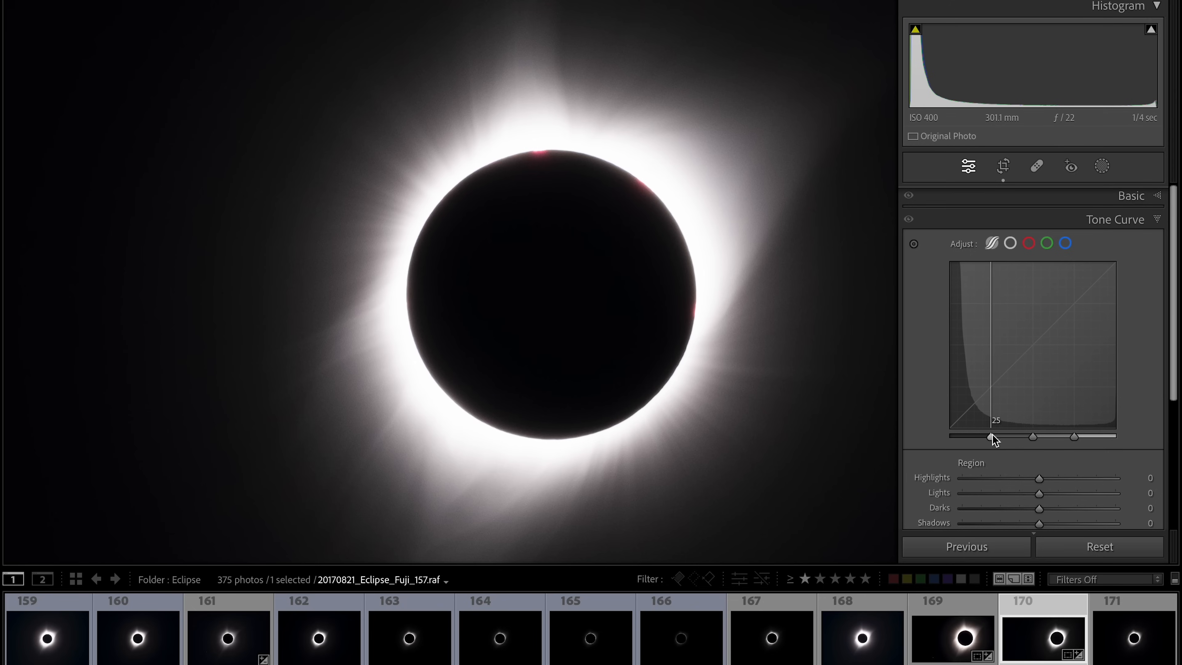
drag(992, 436, 929, 439)
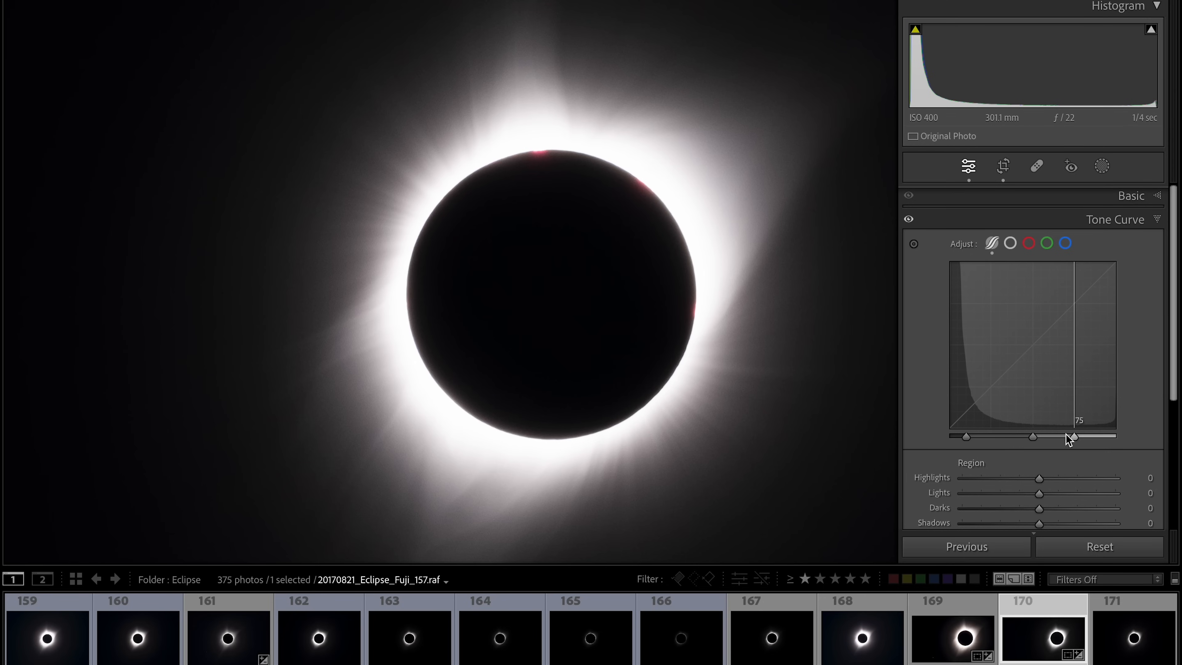
- Move the Tone Curve's highlights region split point further right and set the Highlights region slider to -46
drag(1074, 436, 1125, 439)
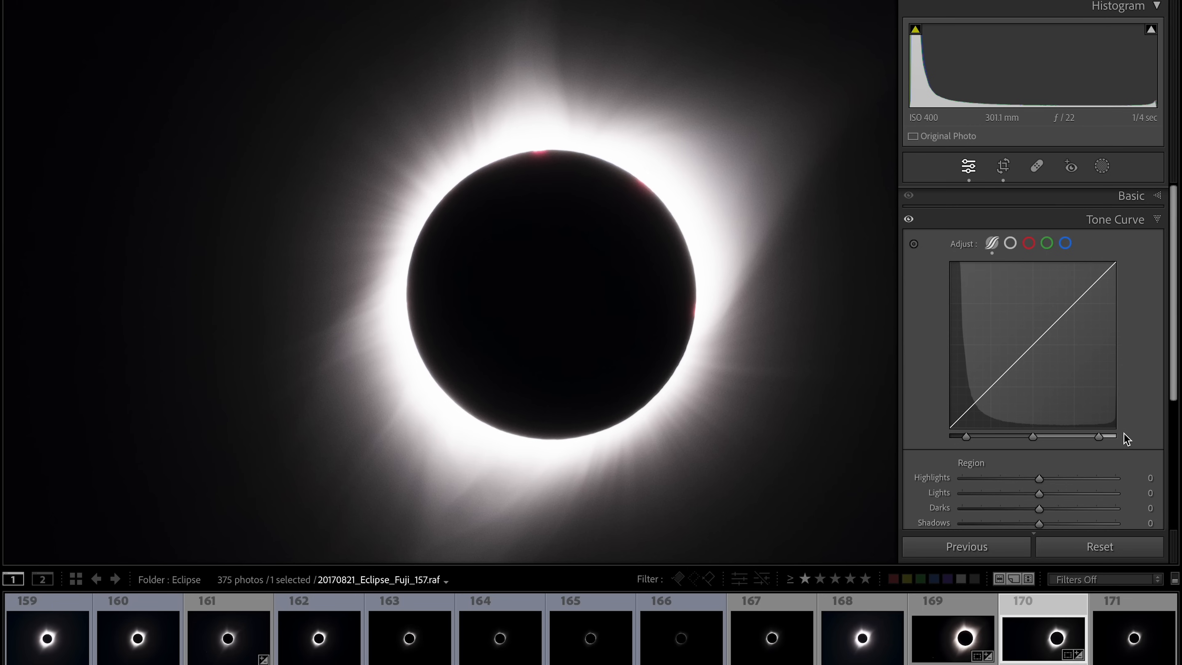
mouse_move(965, 438)
scroll(1020, 502, down, 1)
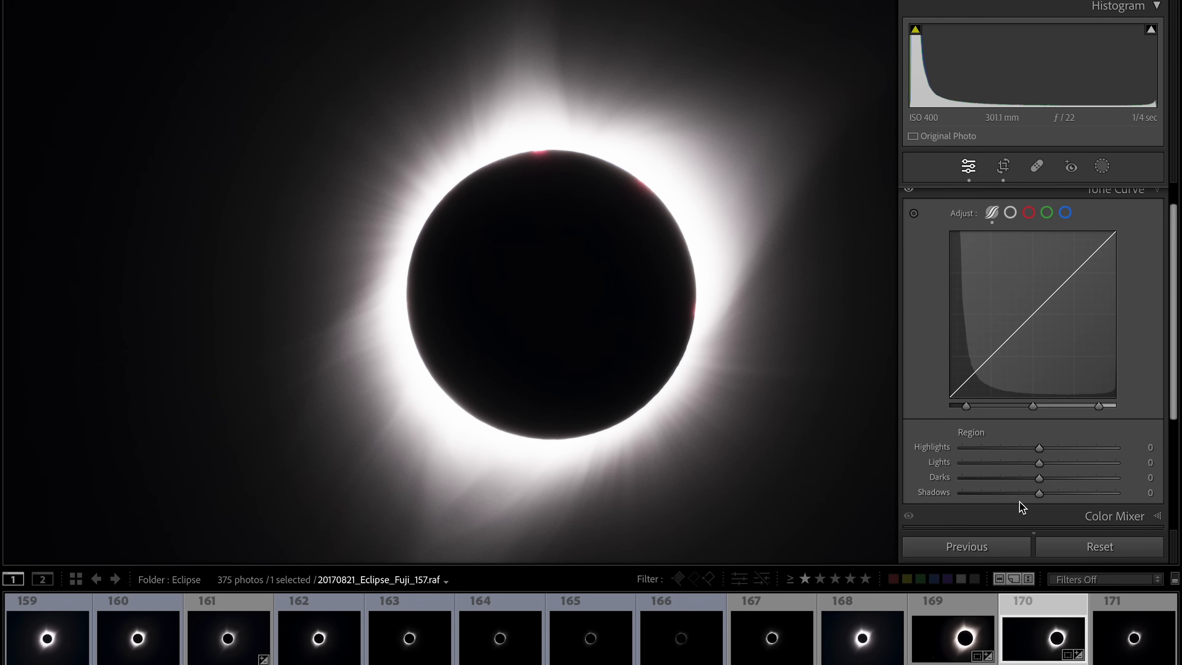
drag(1040, 448, 1003, 449)
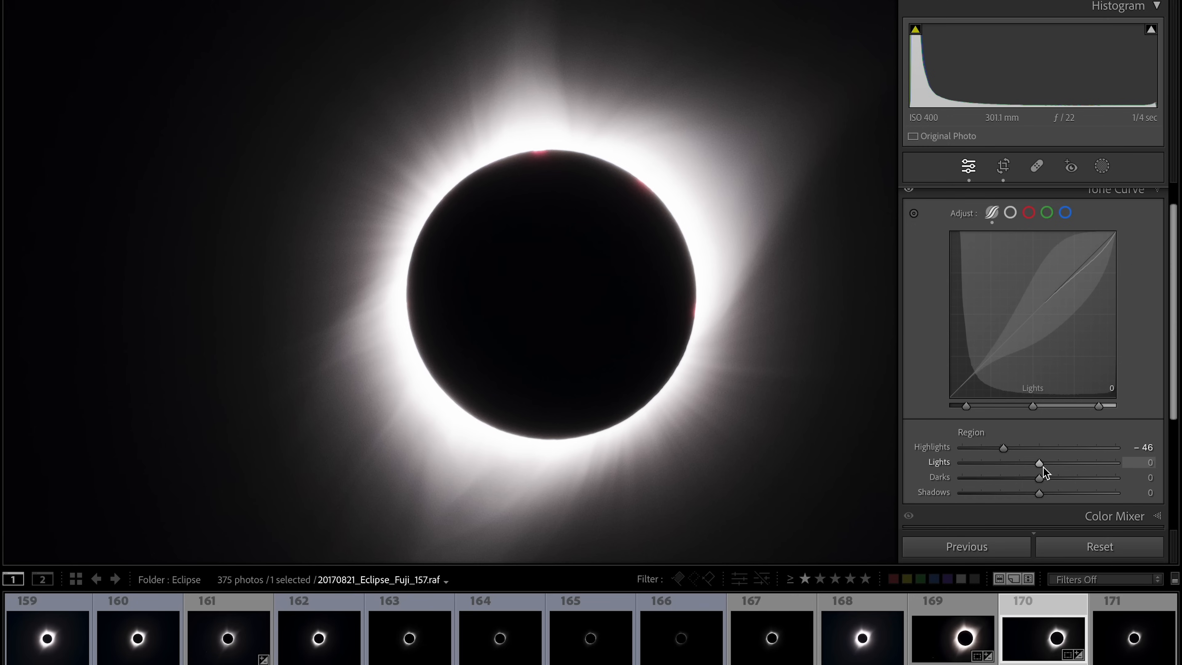
- Try lowering the Lights and Darks region sliders to -26, resetting each back to zero
mouse_move(1040, 465)
mouse_down()
mouse_move(1051, 470)
mouse_move(968, 471)
mouse_move(1020, 472)
mouse_up()
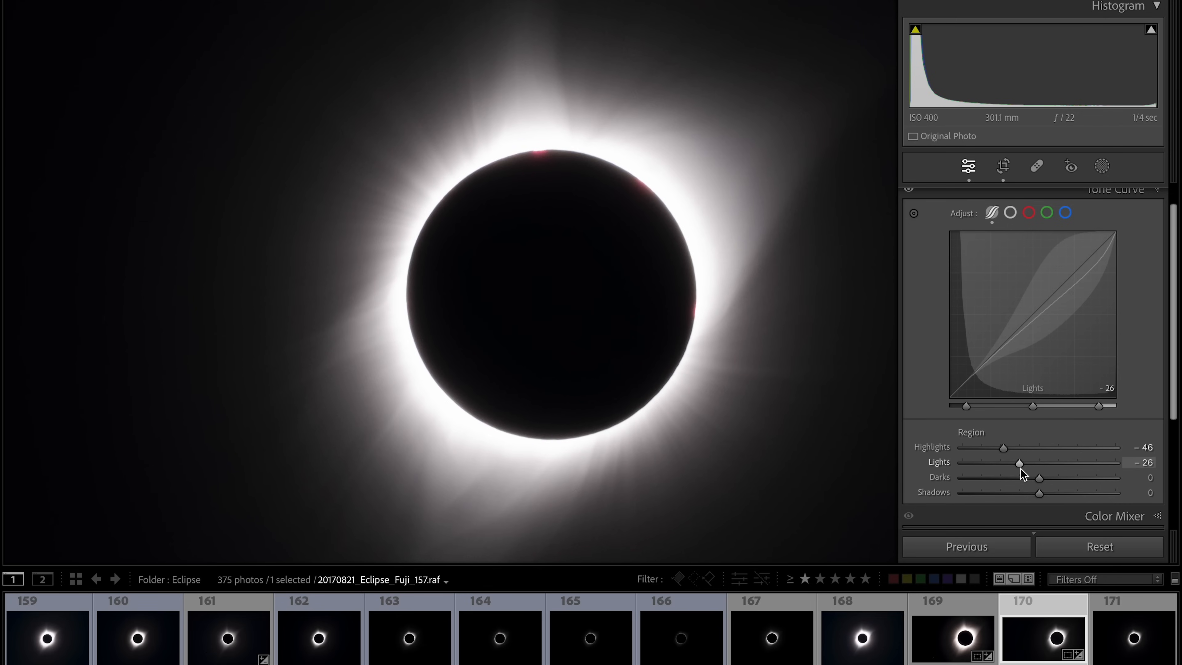
double_click(1021, 471)
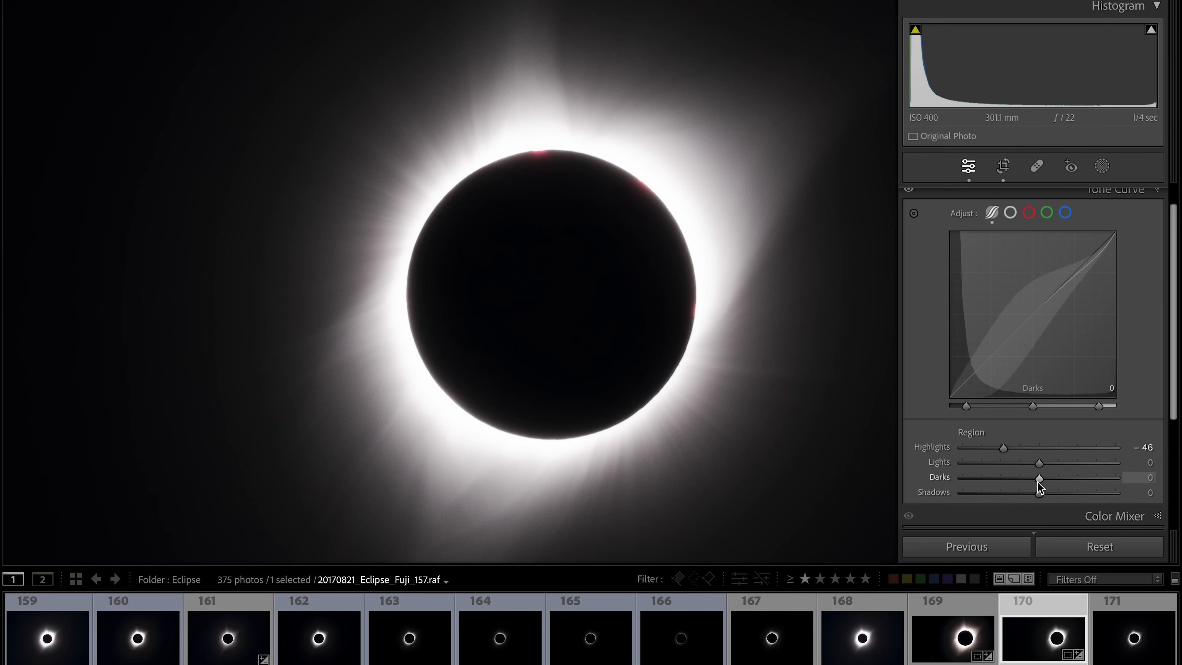
mouse_move(1039, 482)
mouse_down()
mouse_move(1022, 484)
mouse_move(1050, 485)
mouse_move(1009, 485)
mouse_move(1020, 486)
mouse_up()
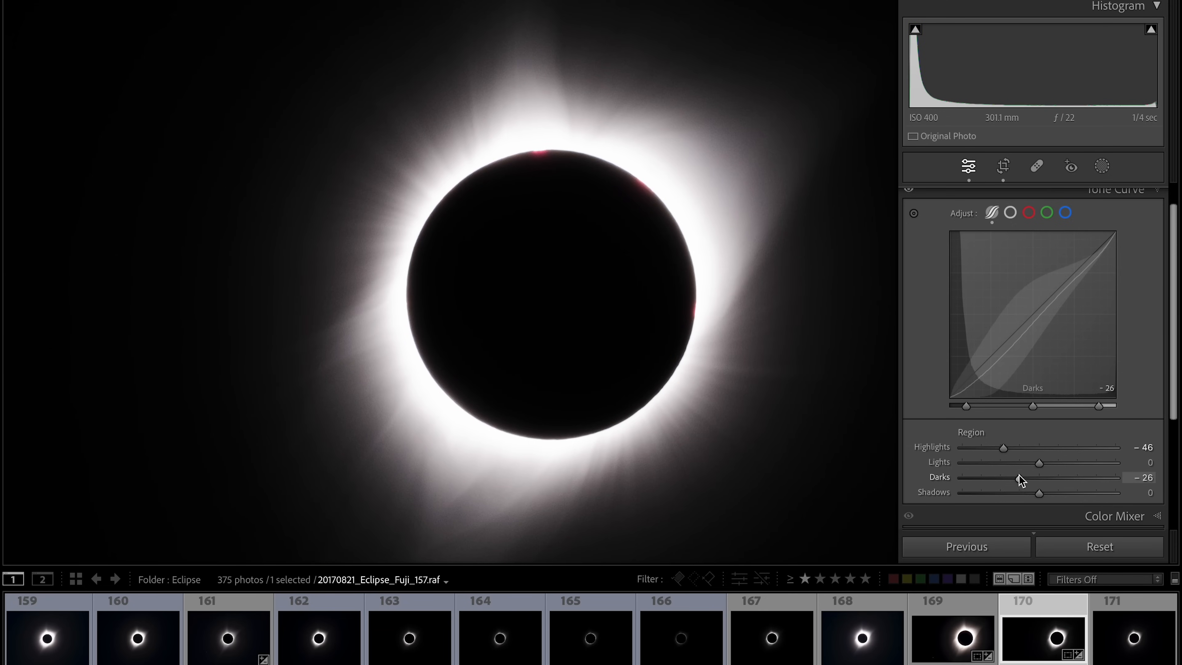
double_click(1019, 477)
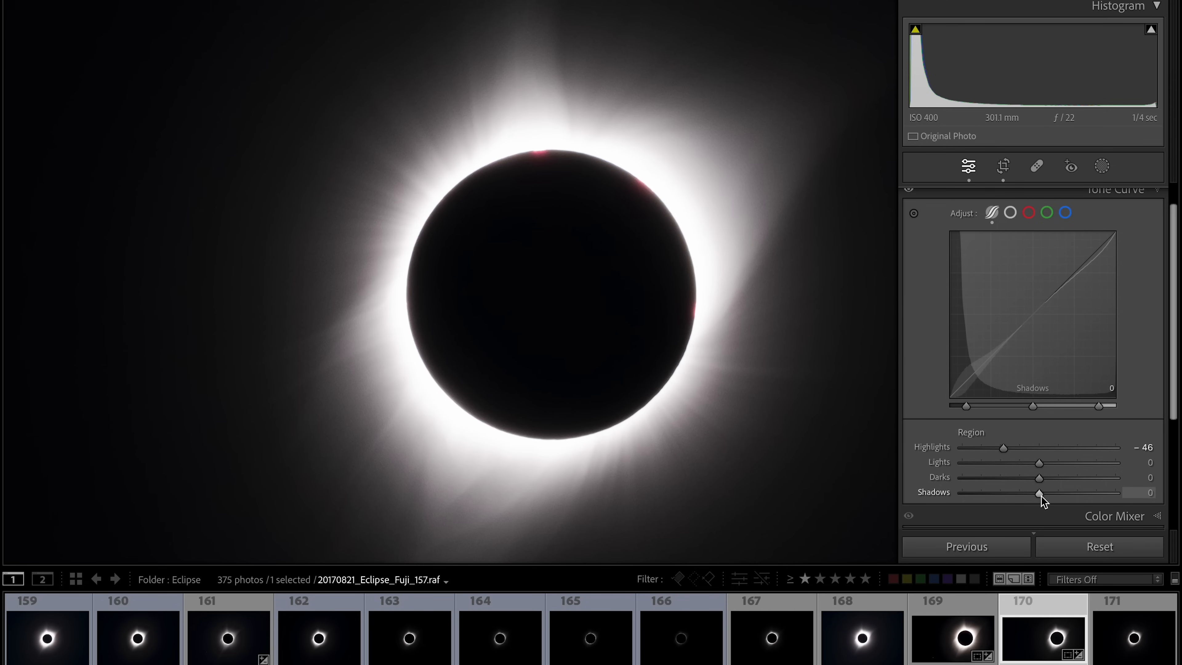
- Set the Tone Curve's Shadows region slider to -12 after briefly trying a positive value
mouse_move(1041, 496)
mouse_down()
mouse_move(1011, 495)
mouse_move(1063, 490)
mouse_move(1018, 497)
mouse_move(1055, 494)
mouse_up()
double_click(1055, 495)
drag(1041, 494, 1032, 496)
- Expand the Basic panel and increase the Texture slider in its Presence section
scroll(1096, 374, up, 1)
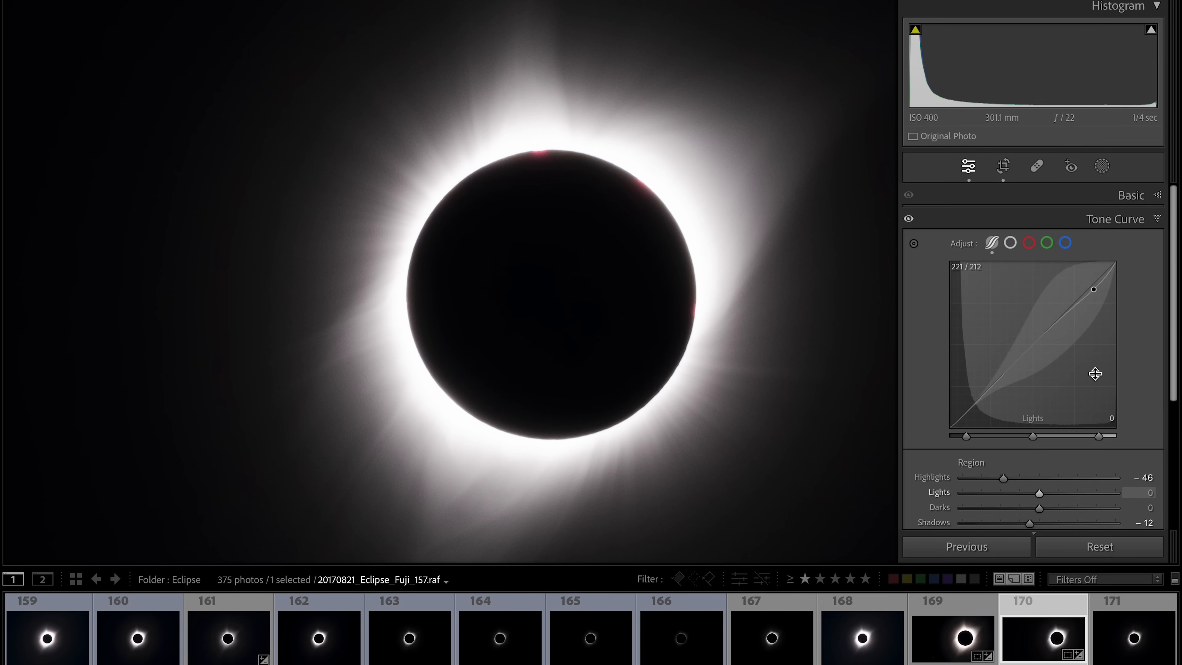
click(1161, 194)
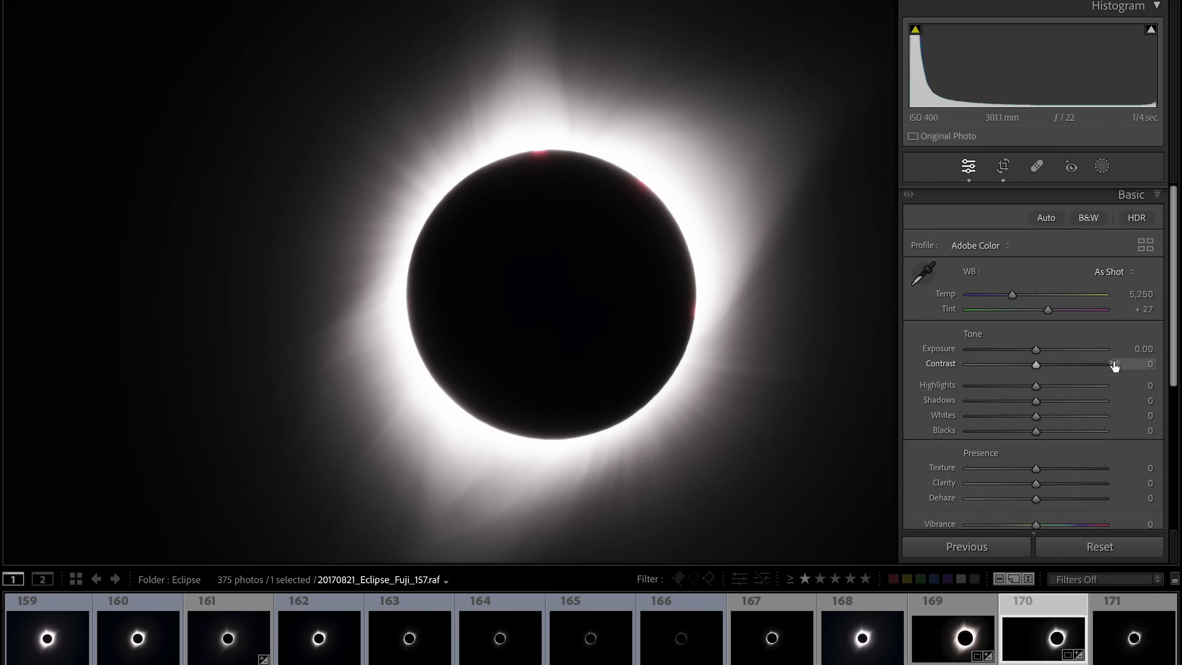
scroll(1114, 366, down, 3)
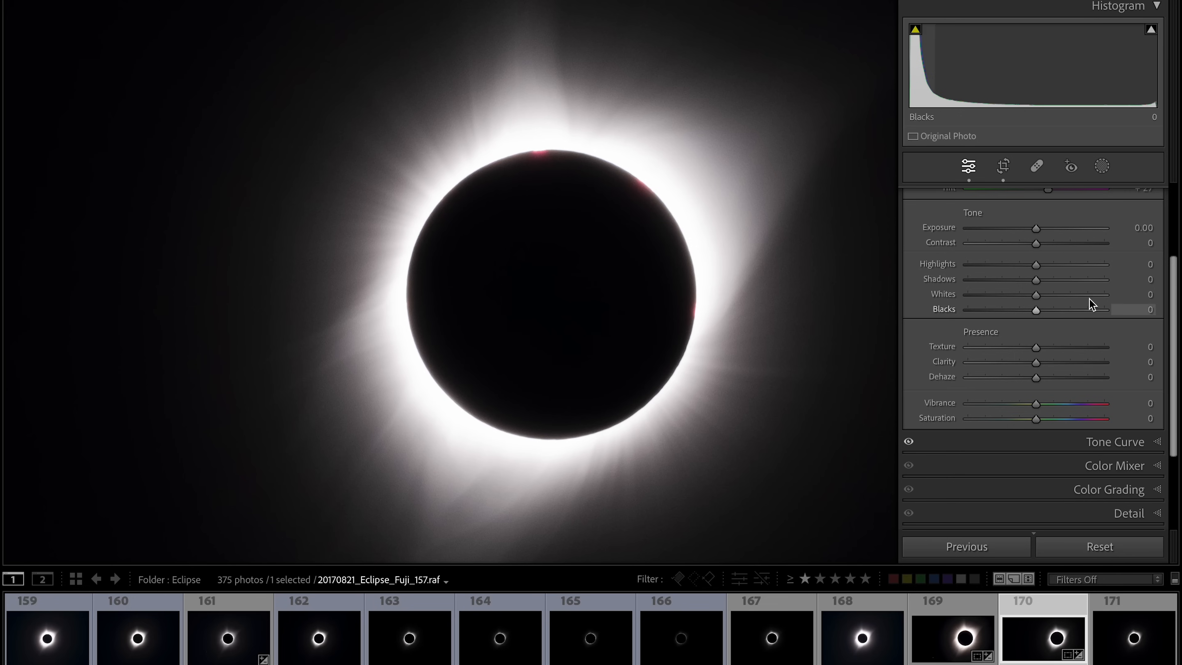
scroll(1103, 400, down, 1)
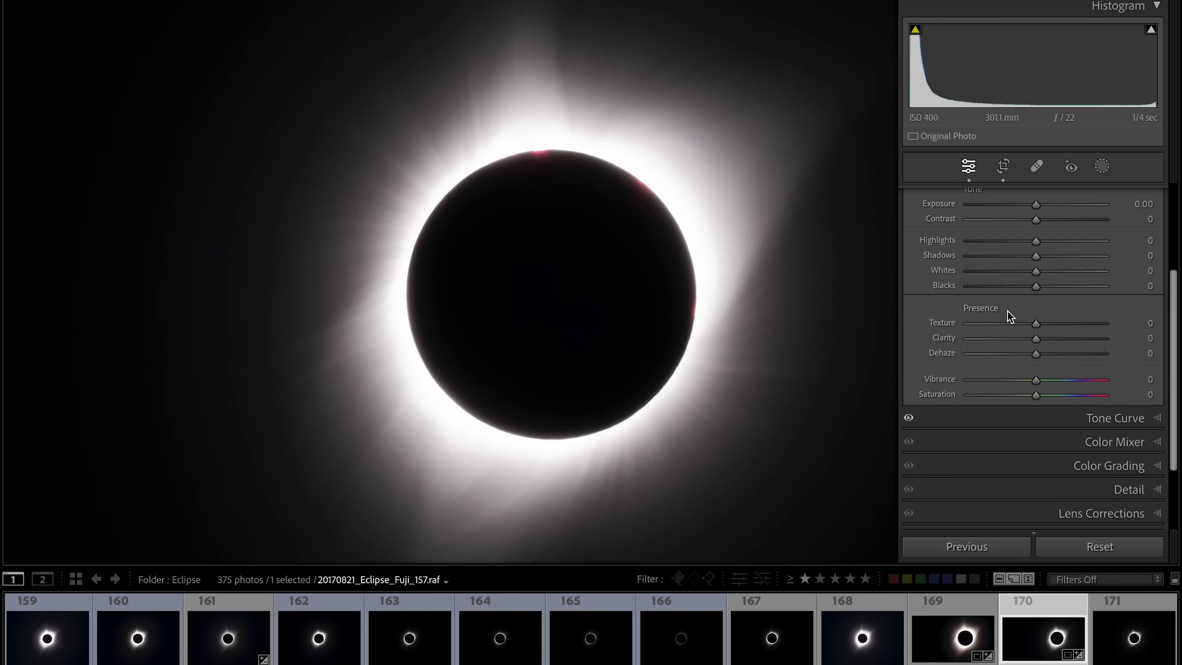
scroll(1011, 347, down, 2)
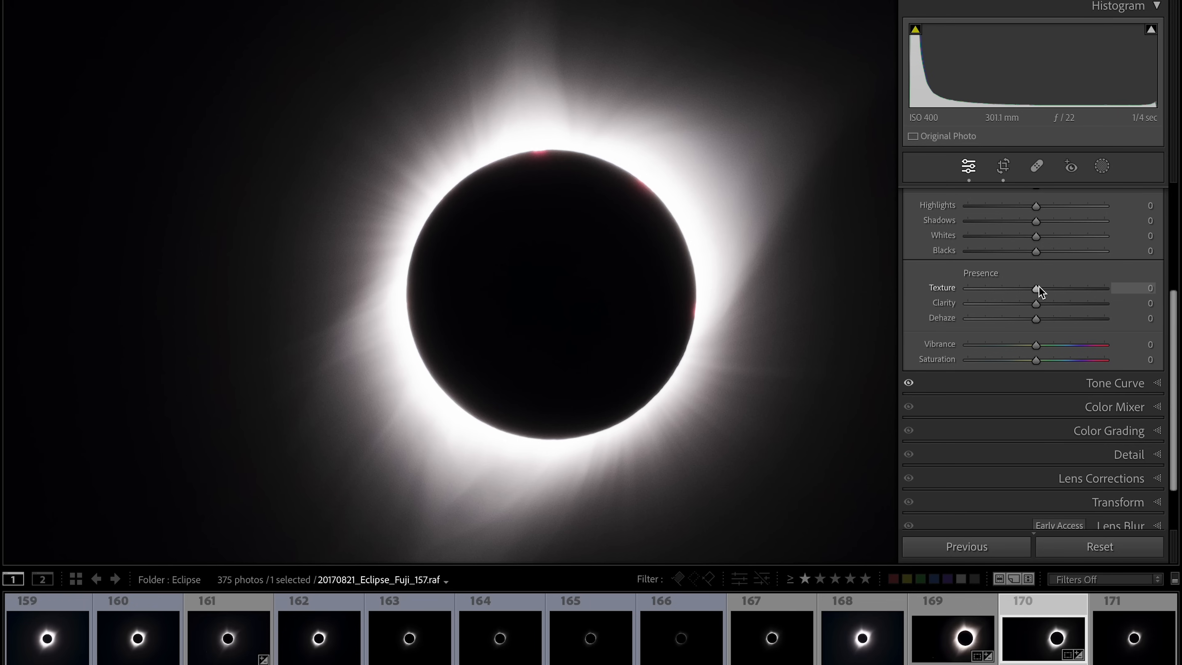
mouse_move(1036, 291)
mouse_down()
mouse_move(1066, 291)
mouse_move(1053, 294)
mouse_up()
drag(1051, 292, 1136, 307)
drag(1133, 301, 1068, 297)
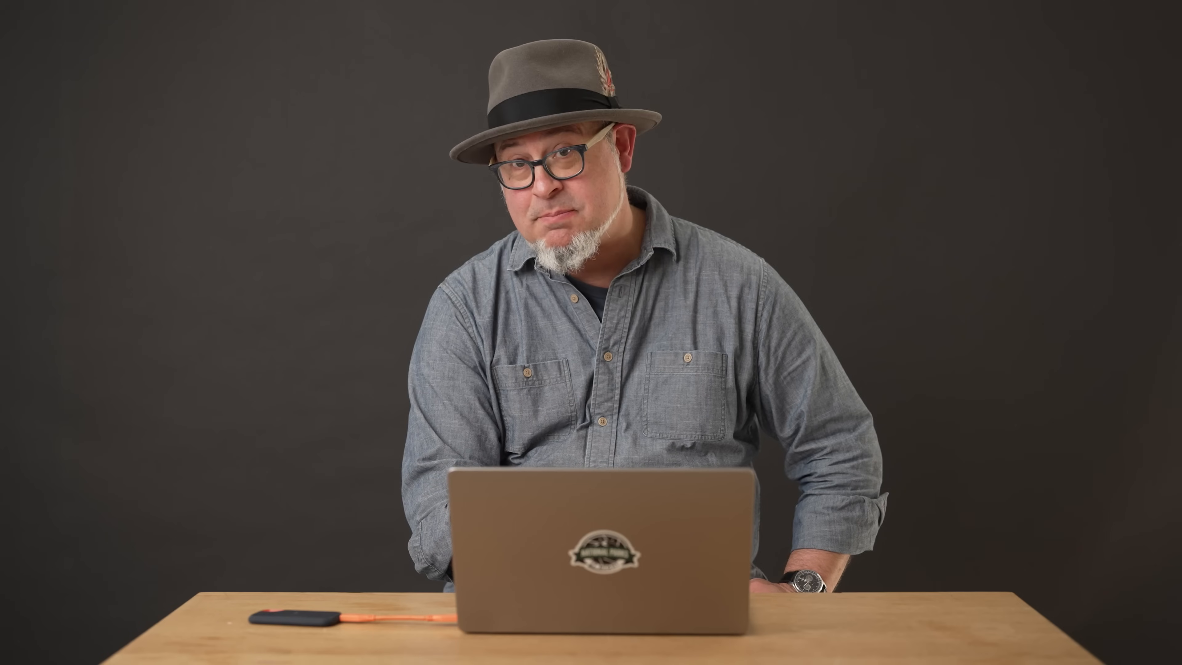
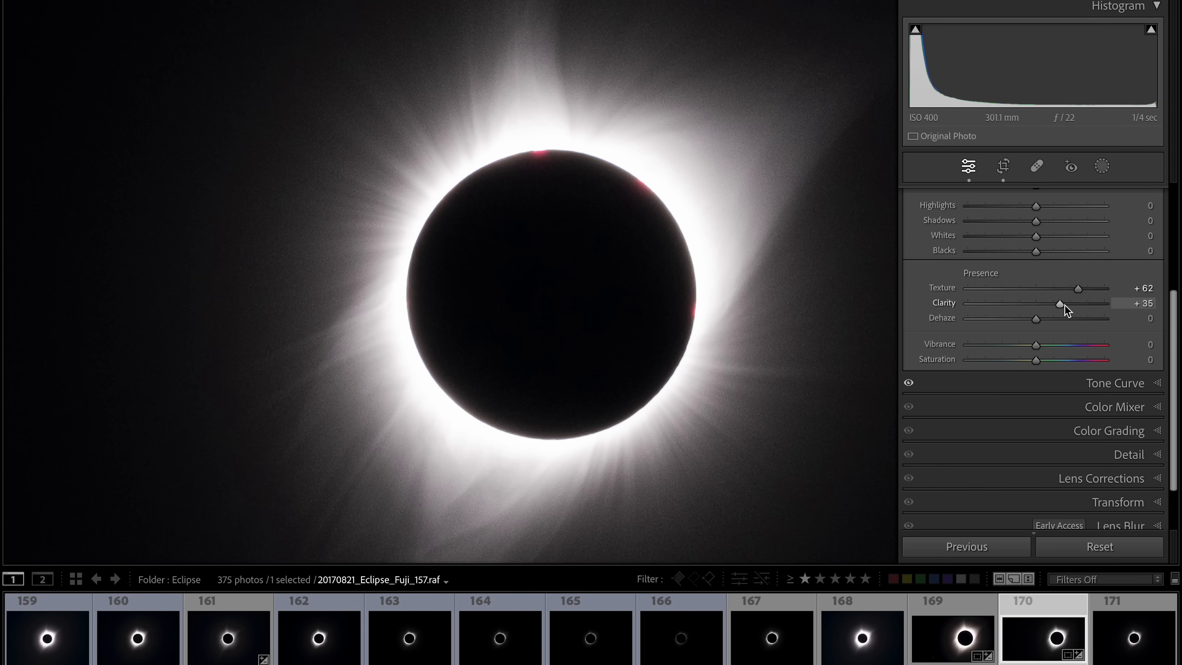
- Set the Clarity slider to +22 after briefly pushing it to +100
drag(1065, 305, 1108, 305)
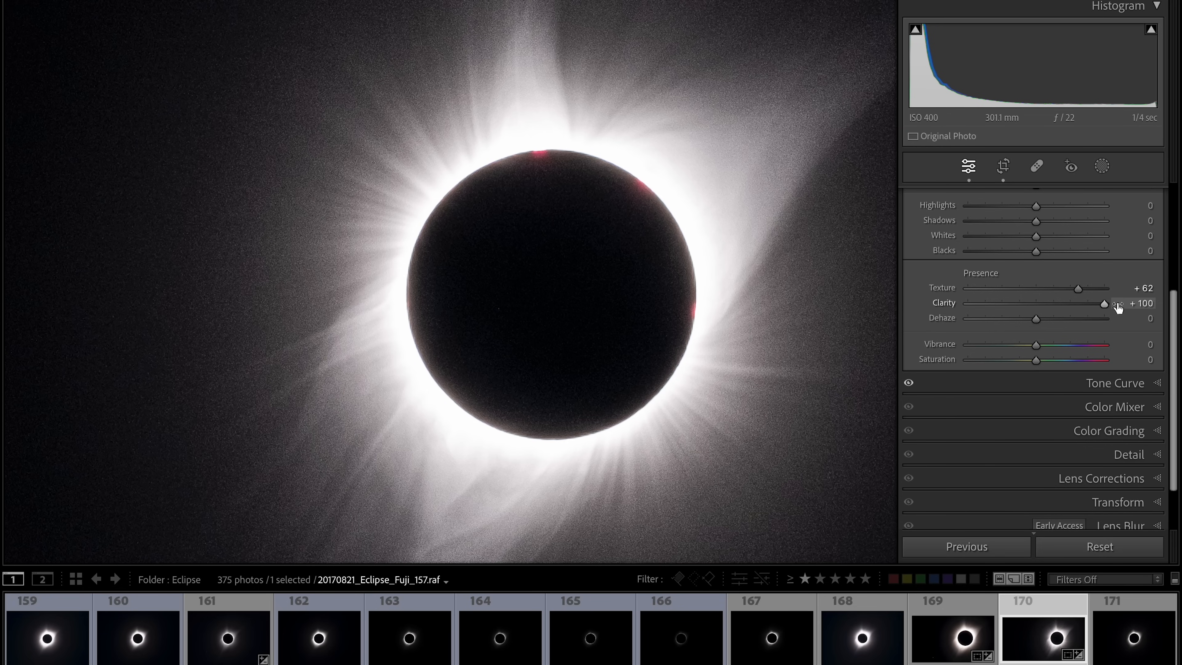
drag(1105, 305, 1105, 305)
drag(1107, 308, 1052, 315)
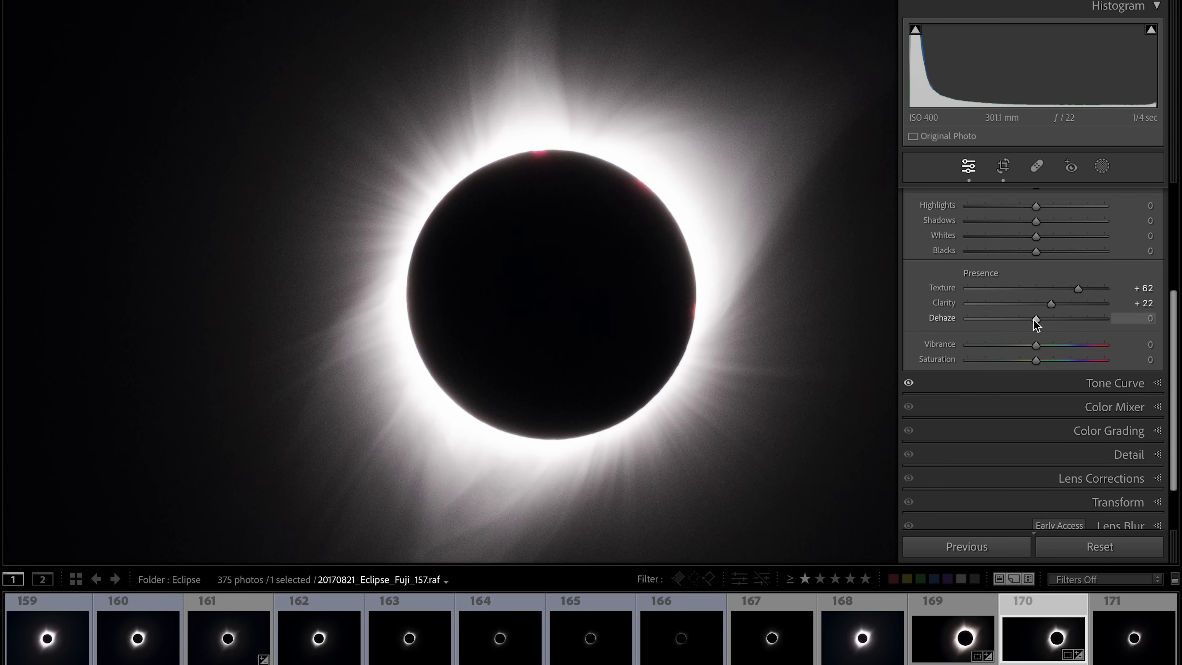
- Try several negative Dehaze values and zoom the photo out to fit the view
drag(1035, 319, 1003, 323)
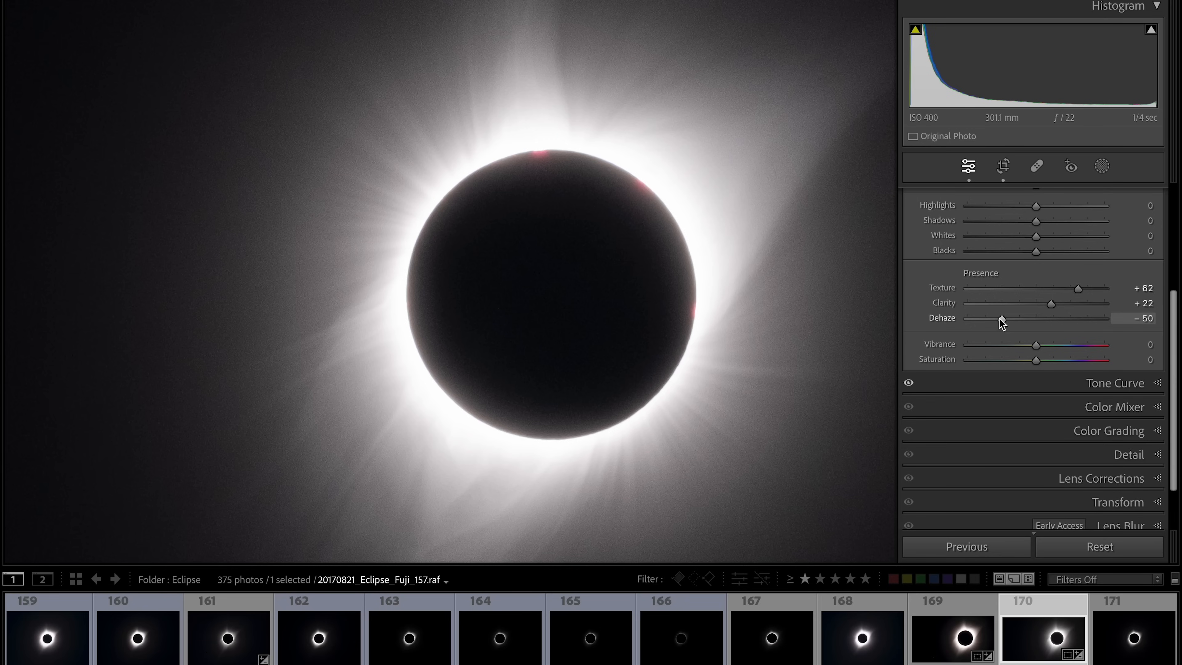
drag(999, 318, 1008, 320)
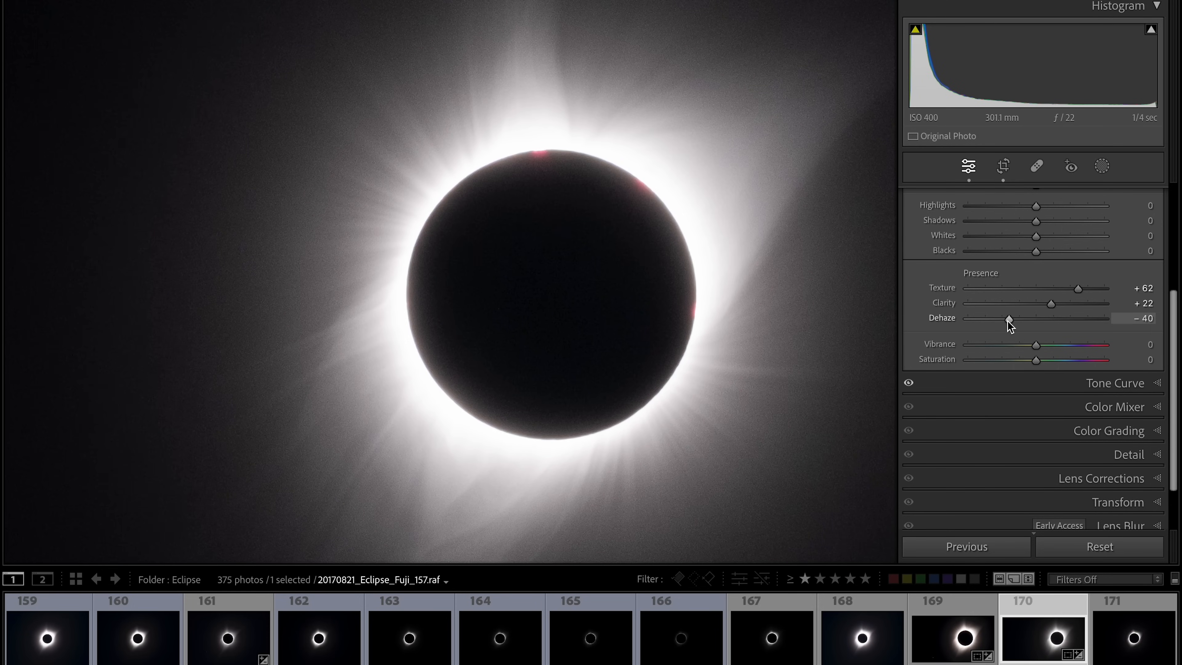
drag(1008, 322, 1062, 323)
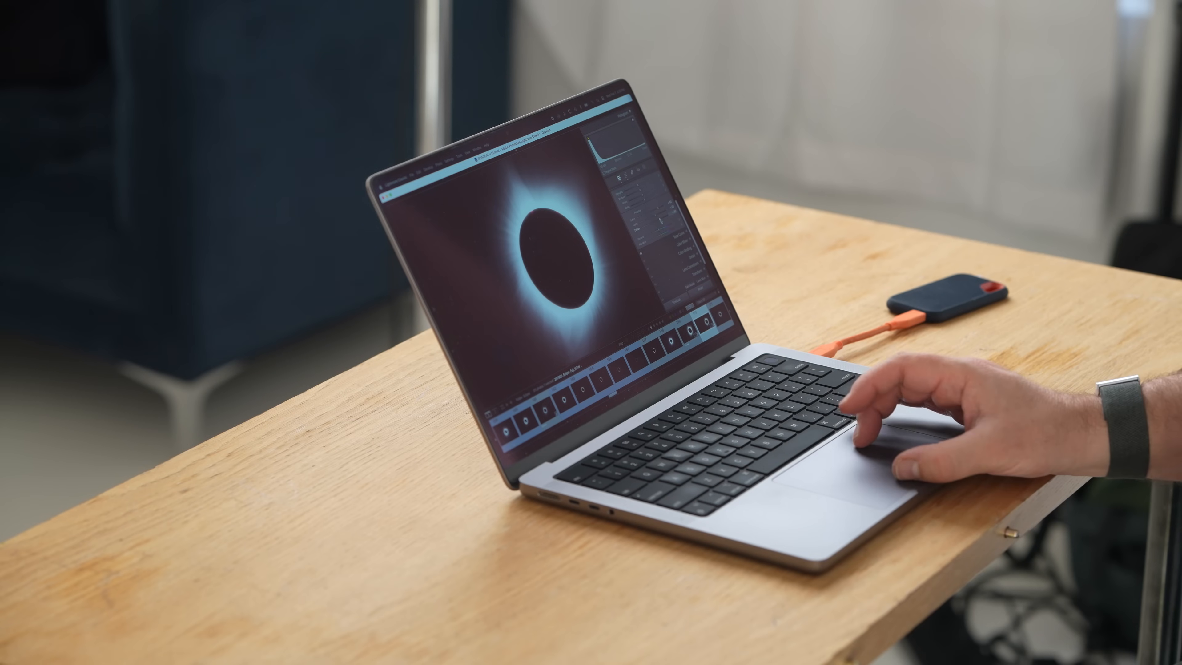
drag(652, 225, 653, 225)
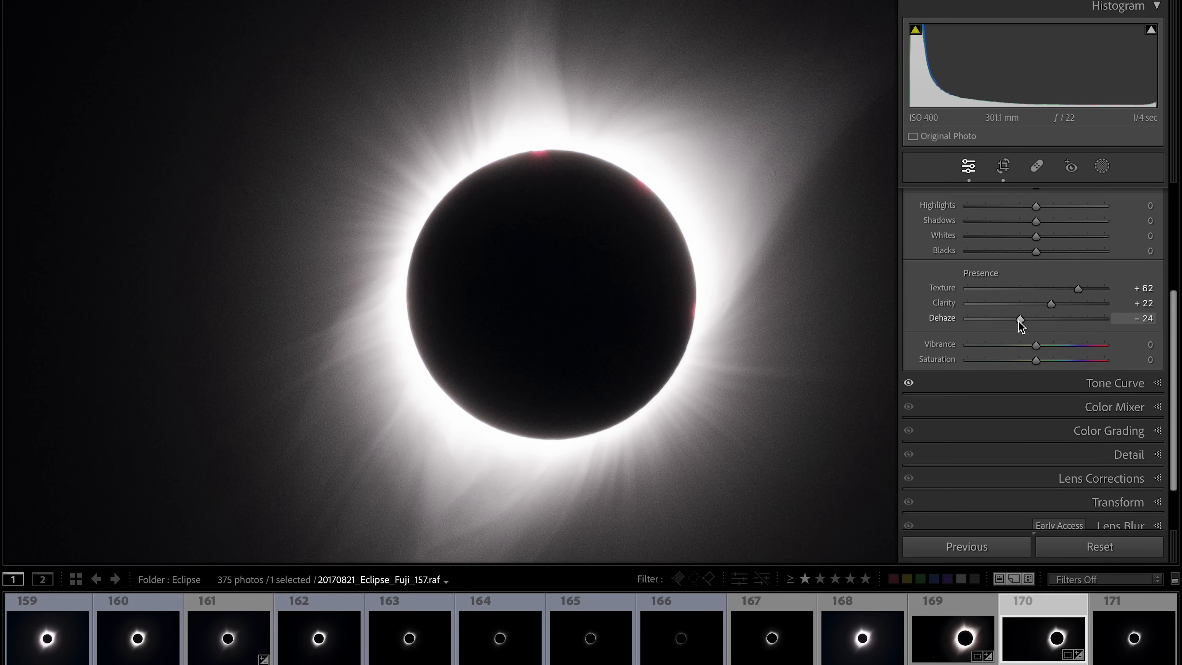
drag(1020, 322, 1022, 322)
click(561, 306)
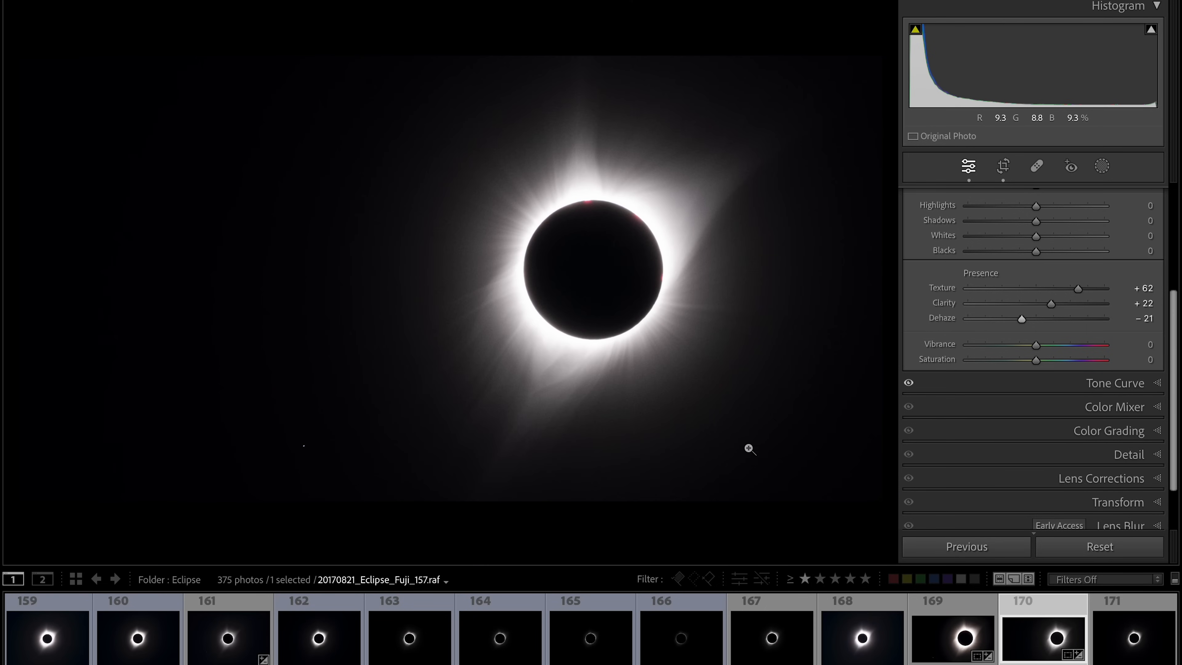
- Set Dehaze to +8 after testing -100 and -37, then zoom back into the photo
drag(1021, 319, 960, 320)
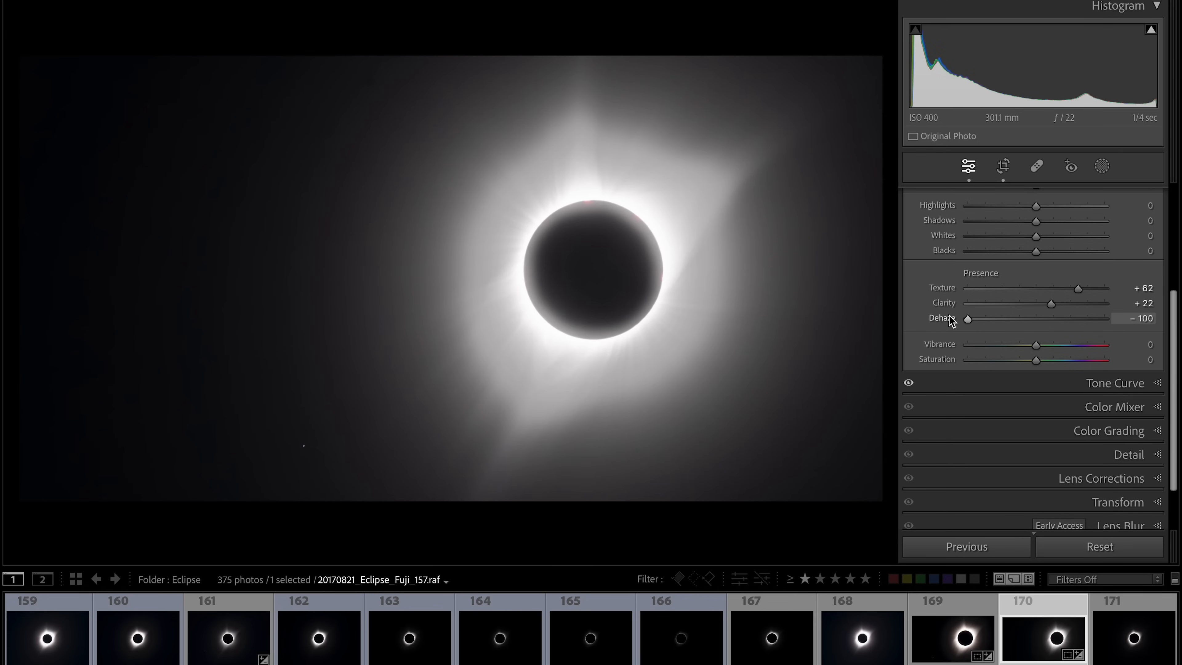
drag(957, 317, 1011, 319)
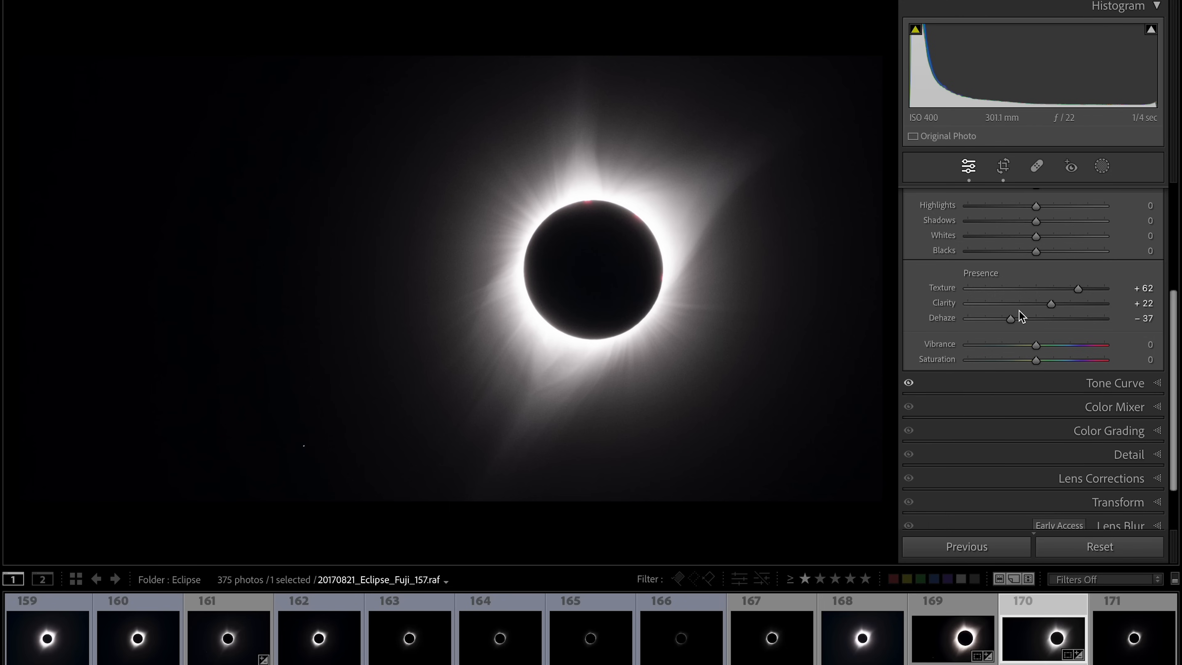
drag(1011, 321, 1041, 328)
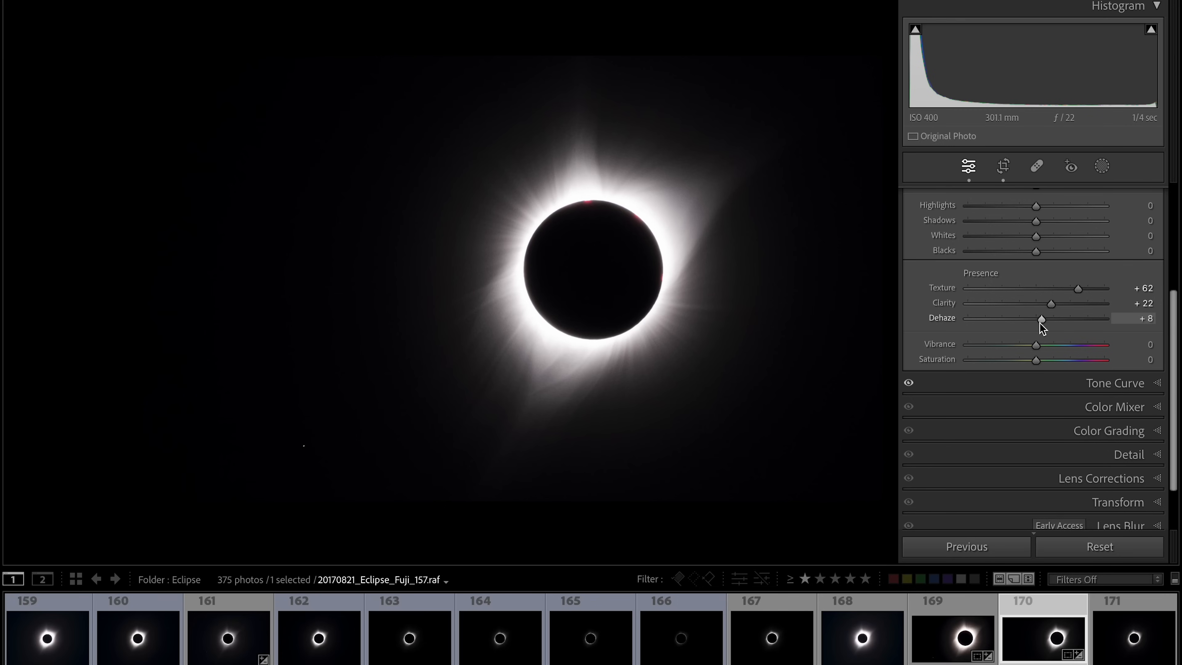
click(575, 213)
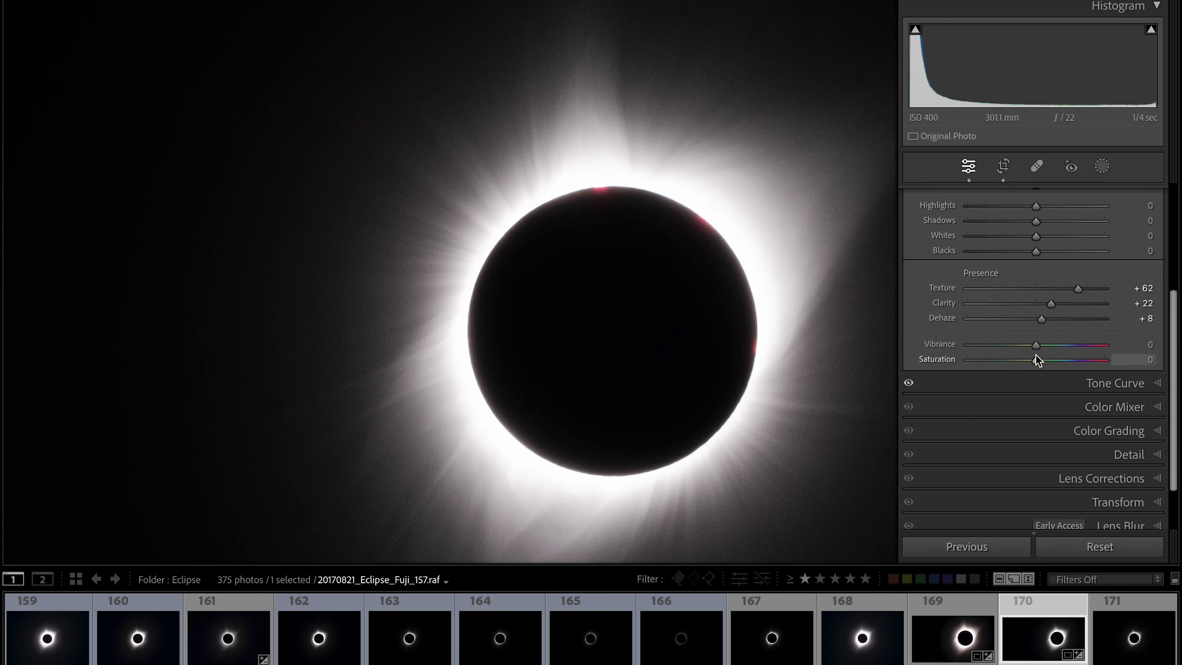
- Expand the Detail panel below the Basic panel
scroll(1037, 355, up, 4)
scroll(1036, 355, down, 5)
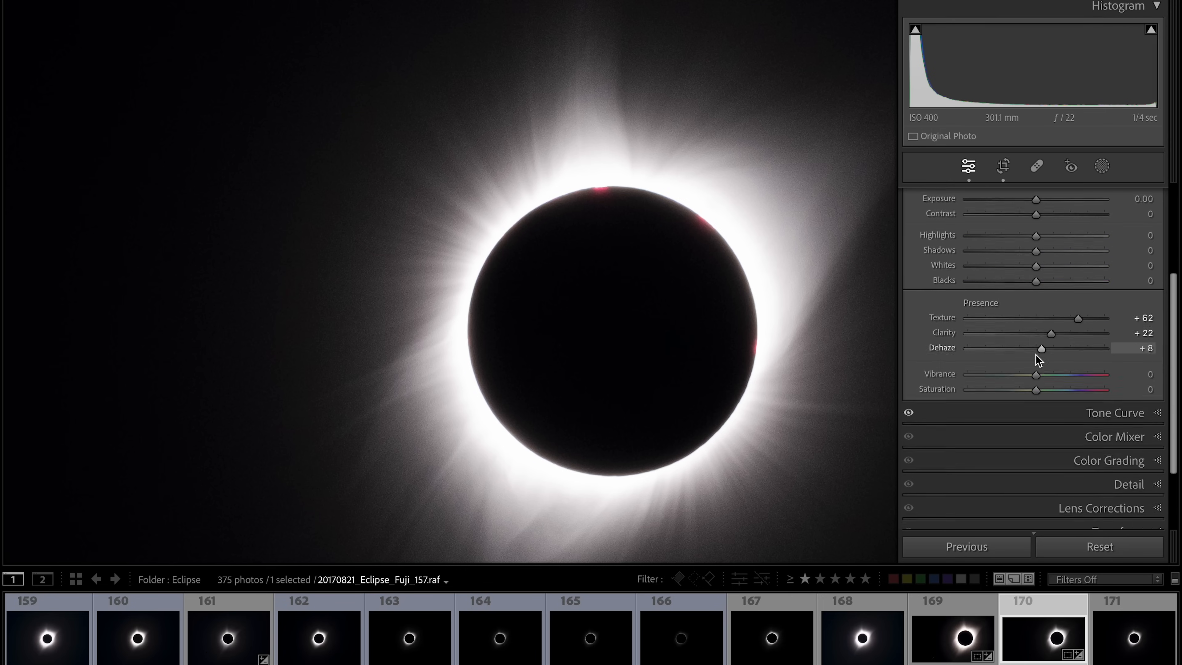
scroll(1036, 355, up, 4)
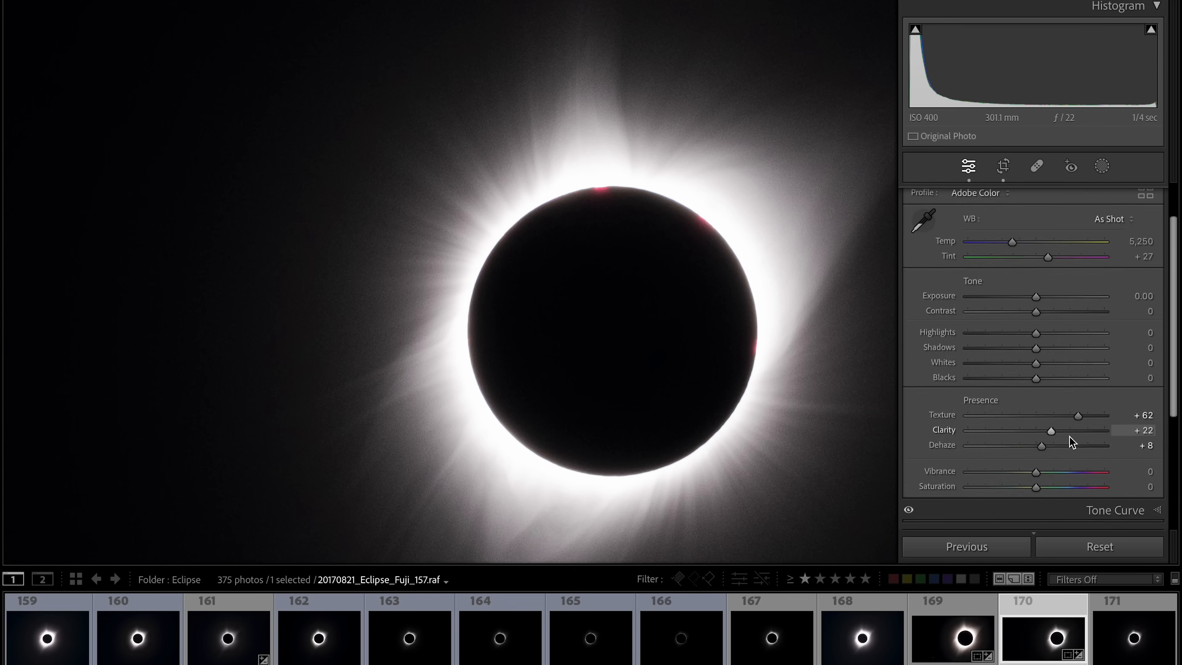
scroll(1071, 443, down, 5)
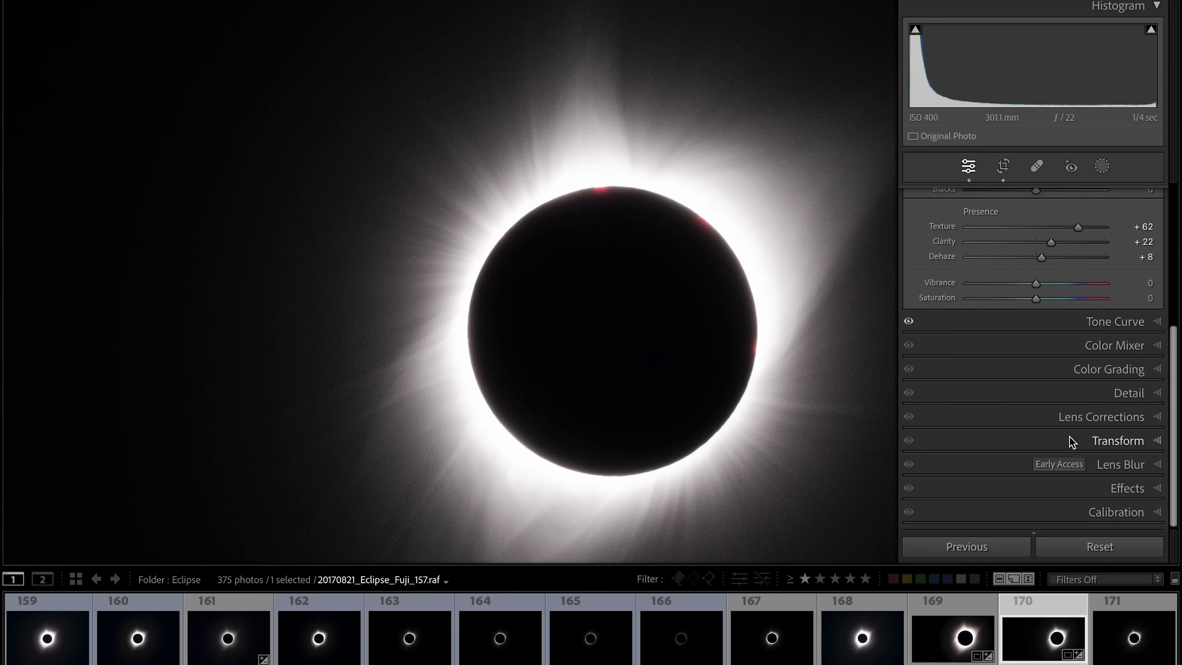
click(1154, 394)
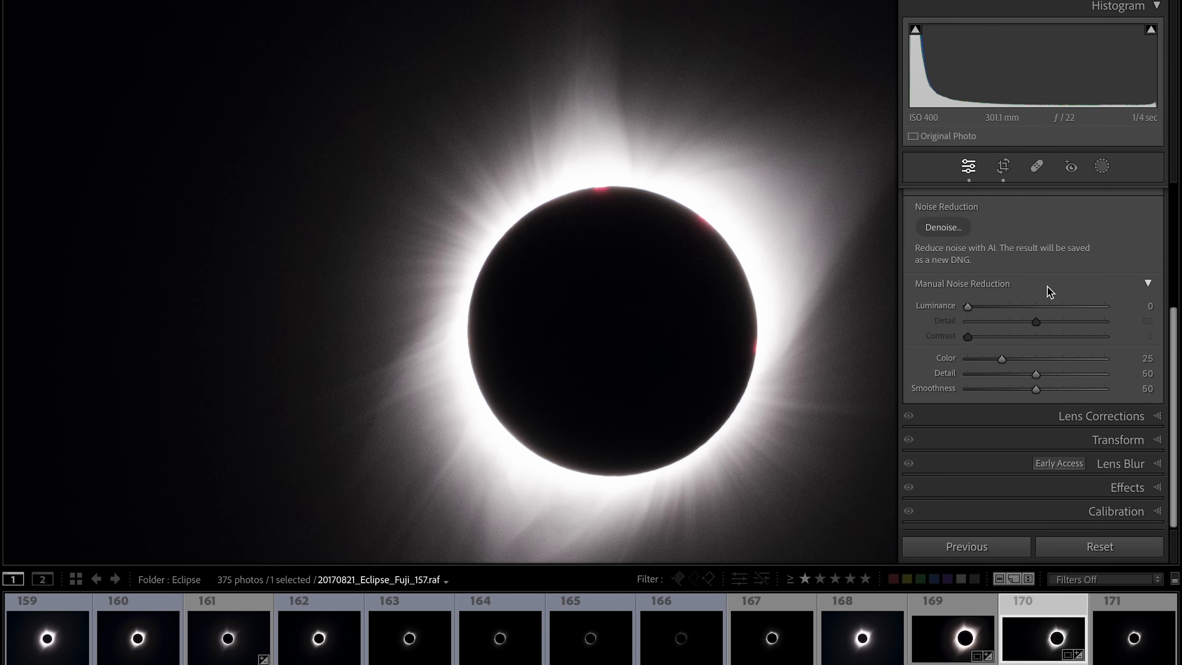
- Set the manual Luminance noise reduction to 15 after briefly trying 55
scroll(1042, 273, up, 3)
scroll(1040, 275, up, 1)
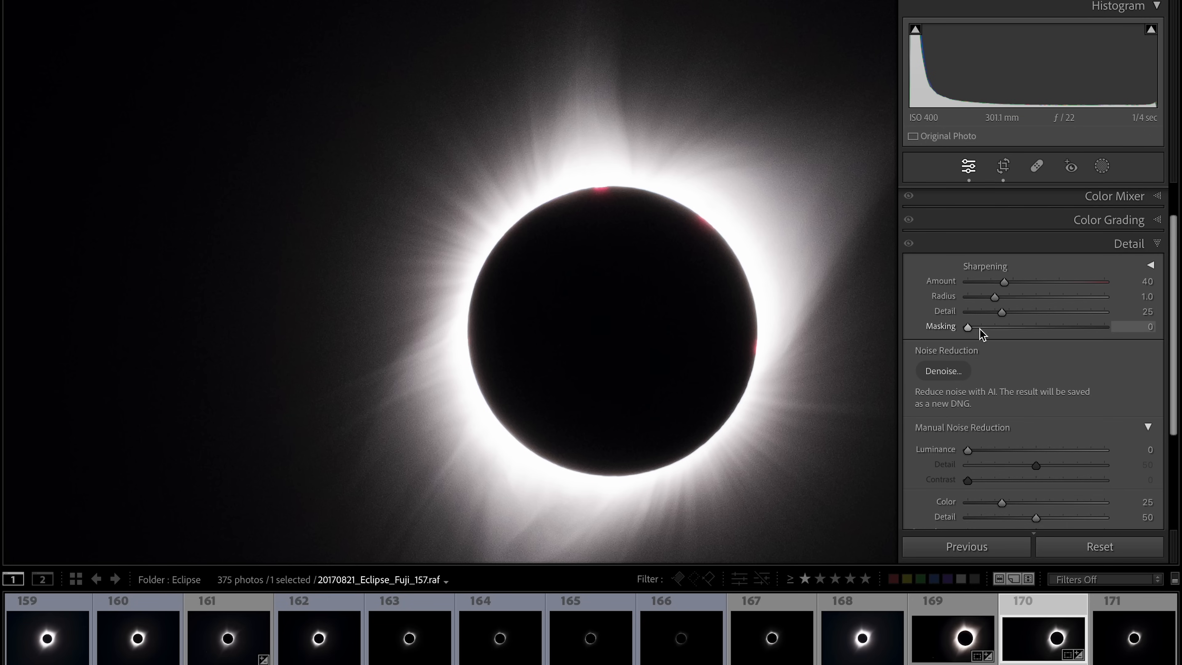
scroll(993, 347, down, 2)
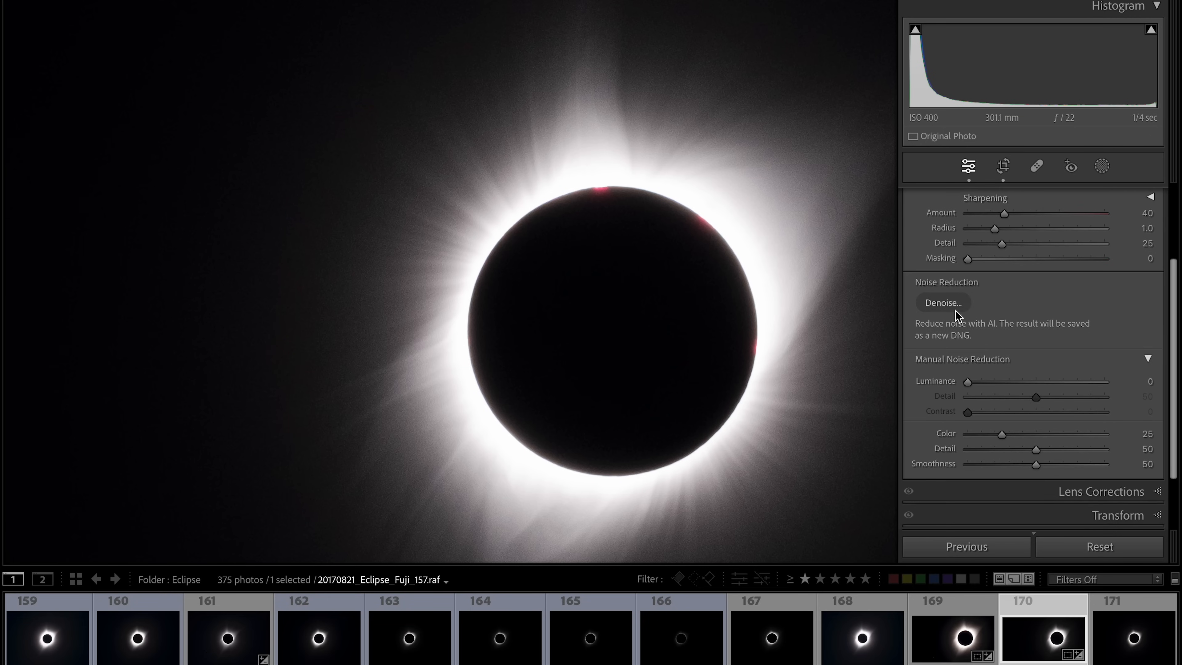
scroll(971, 353, down, 1)
scroll(970, 353, down, 1)
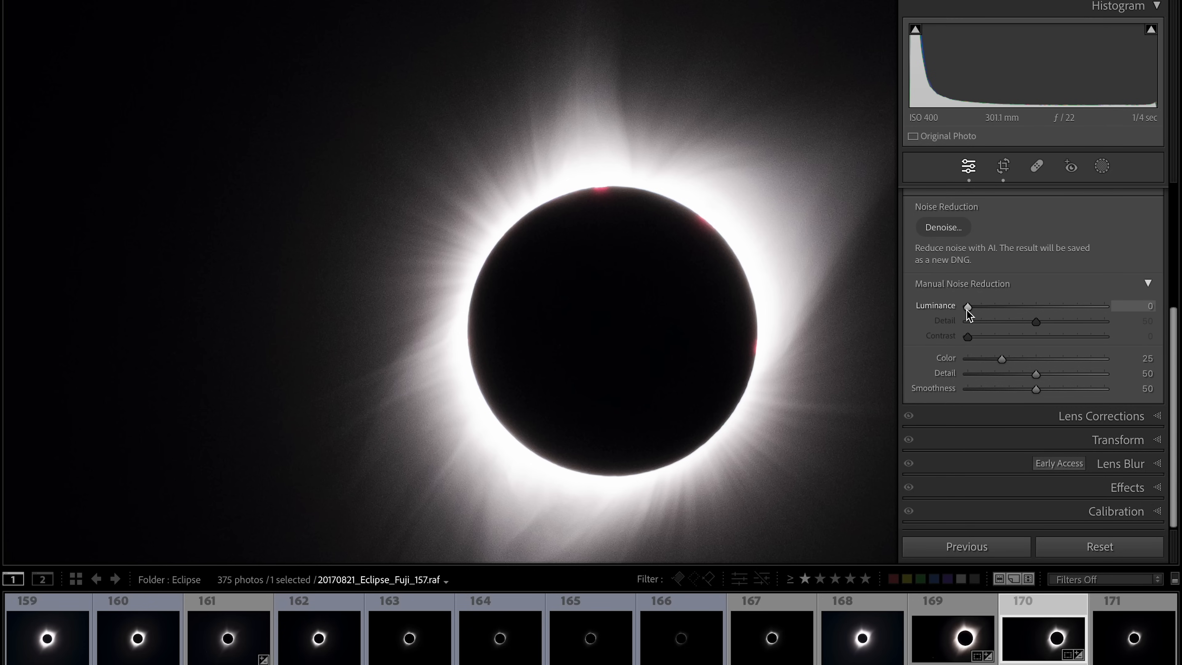
click(609, 184)
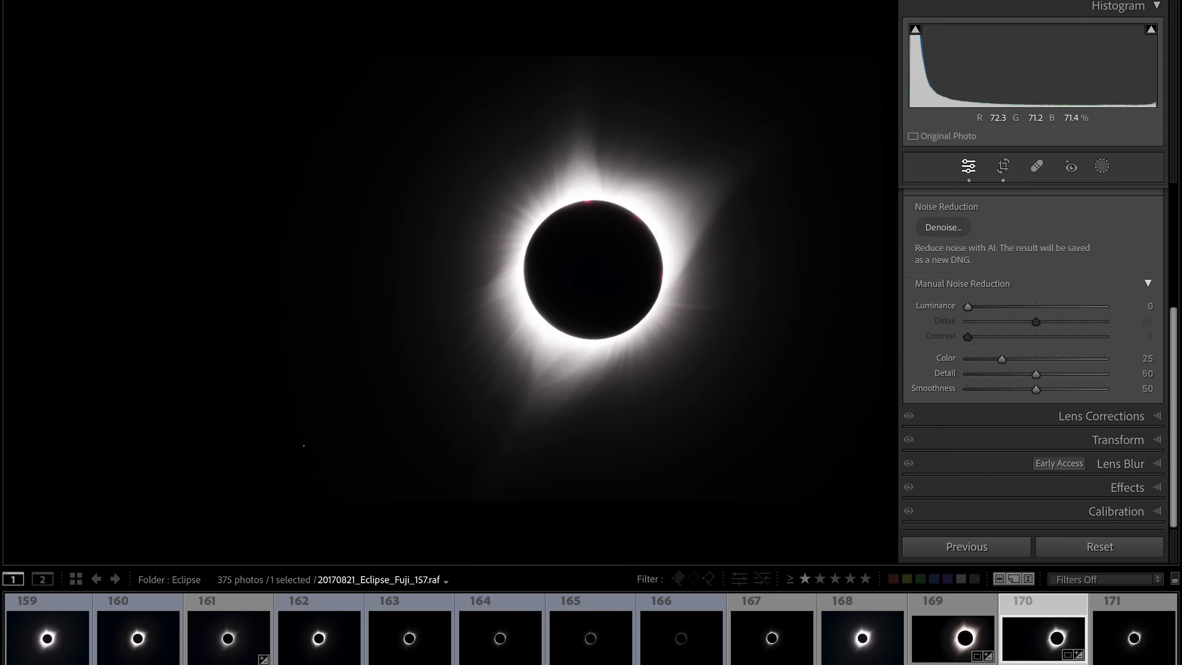
click(611, 180)
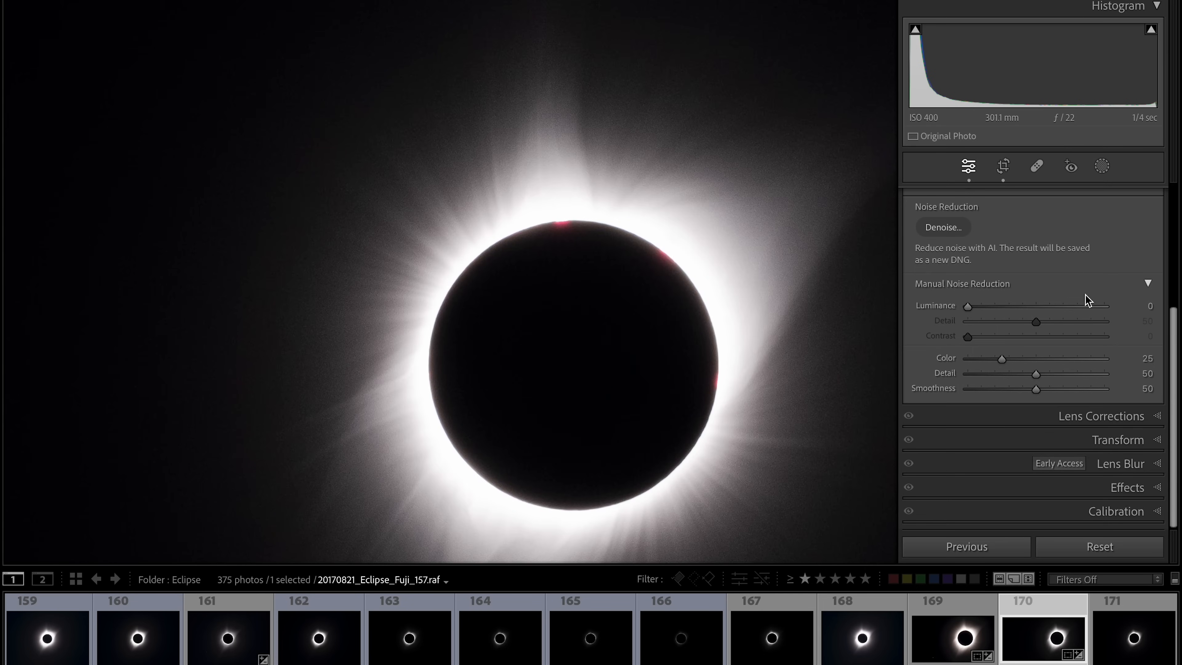
drag(969, 307, 1043, 314)
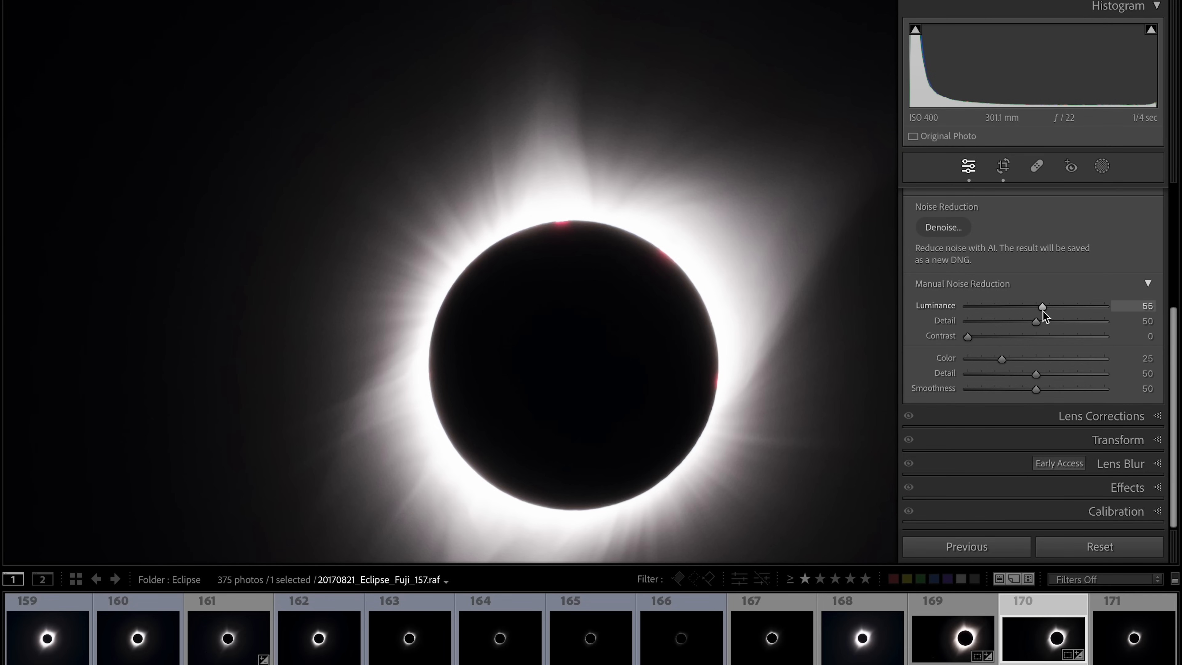
drag(1043, 310, 981, 307)
mouse_move(982, 305)
mouse_down()
mouse_move(963, 307)
mouse_move(991, 307)
mouse_up()
drag(976, 308, 990, 308)
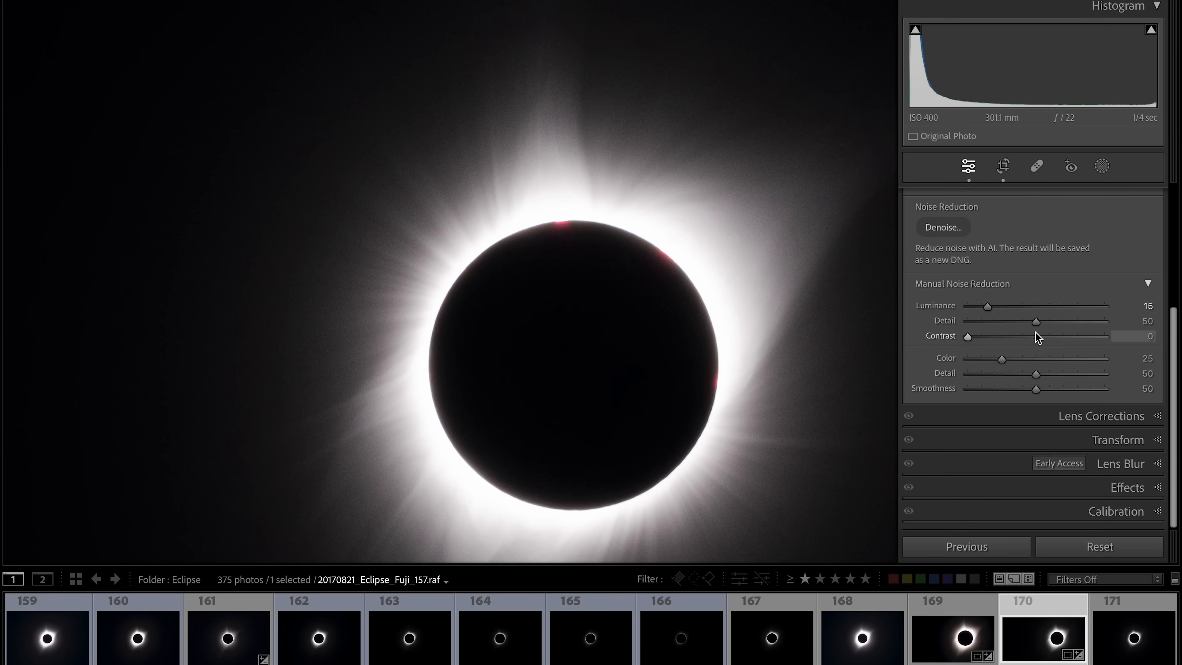
mouse_move(1035, 326)
mouse_down()
mouse_move(1009, 327)
mouse_move(1076, 320)
mouse_move(1036, 326)
mouse_up()
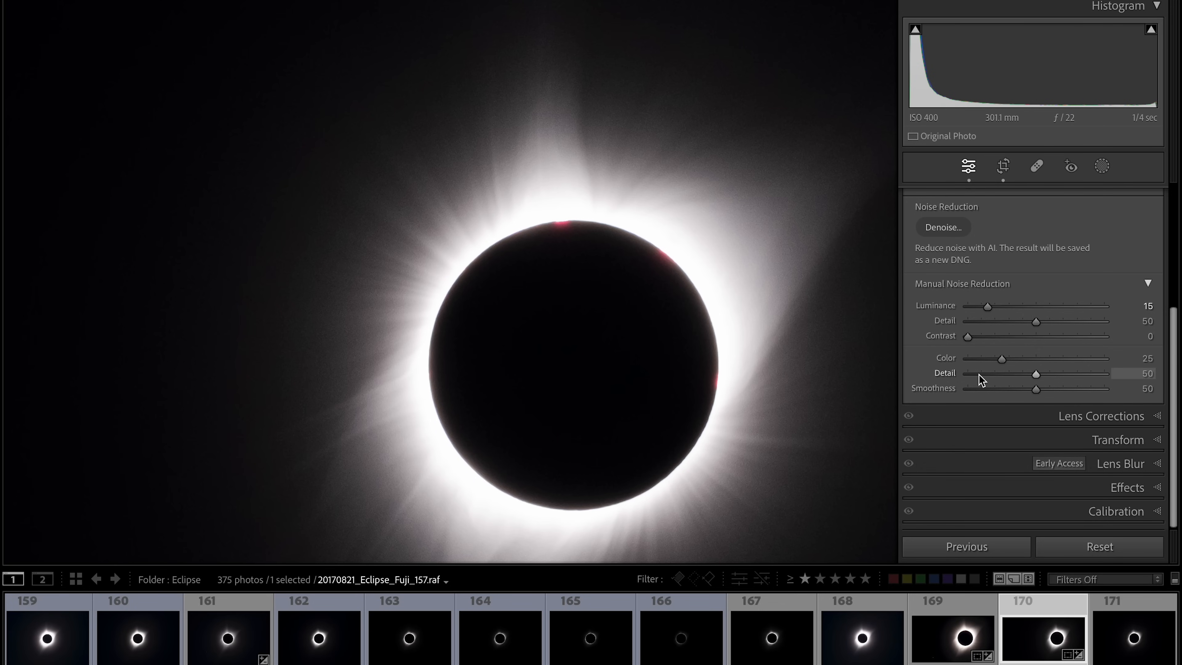
- Collapse the Detail panel and hide the side panel to show the full frame
scroll(979, 376, up, 5)
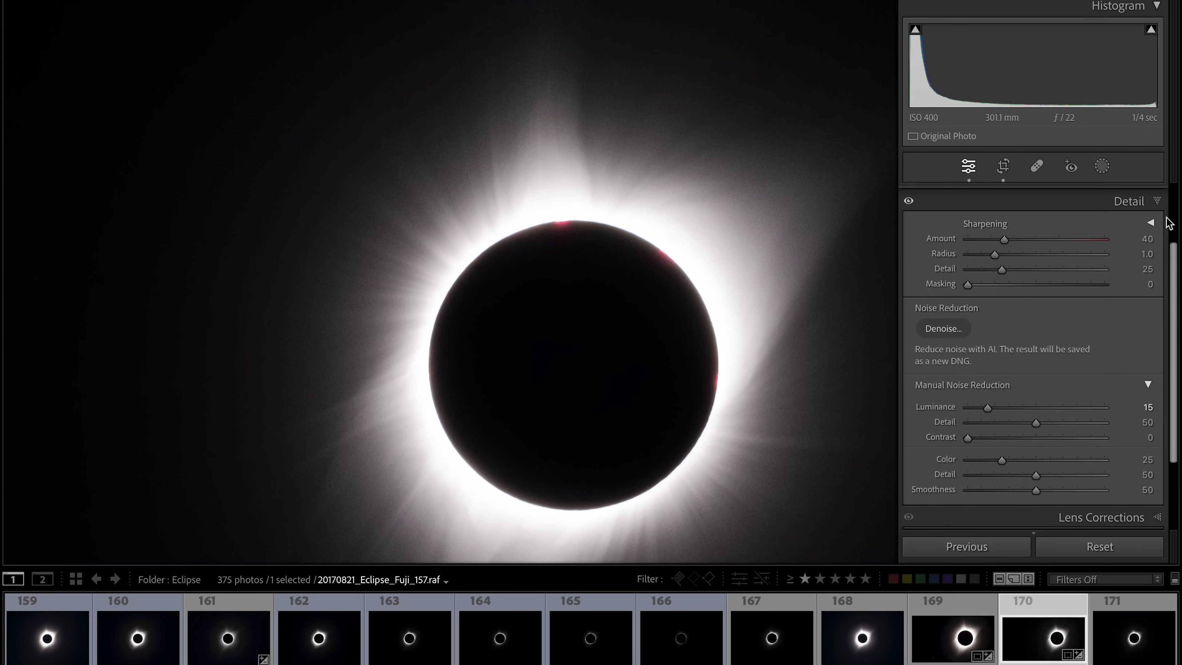
click(1160, 199)
click(800, 251)
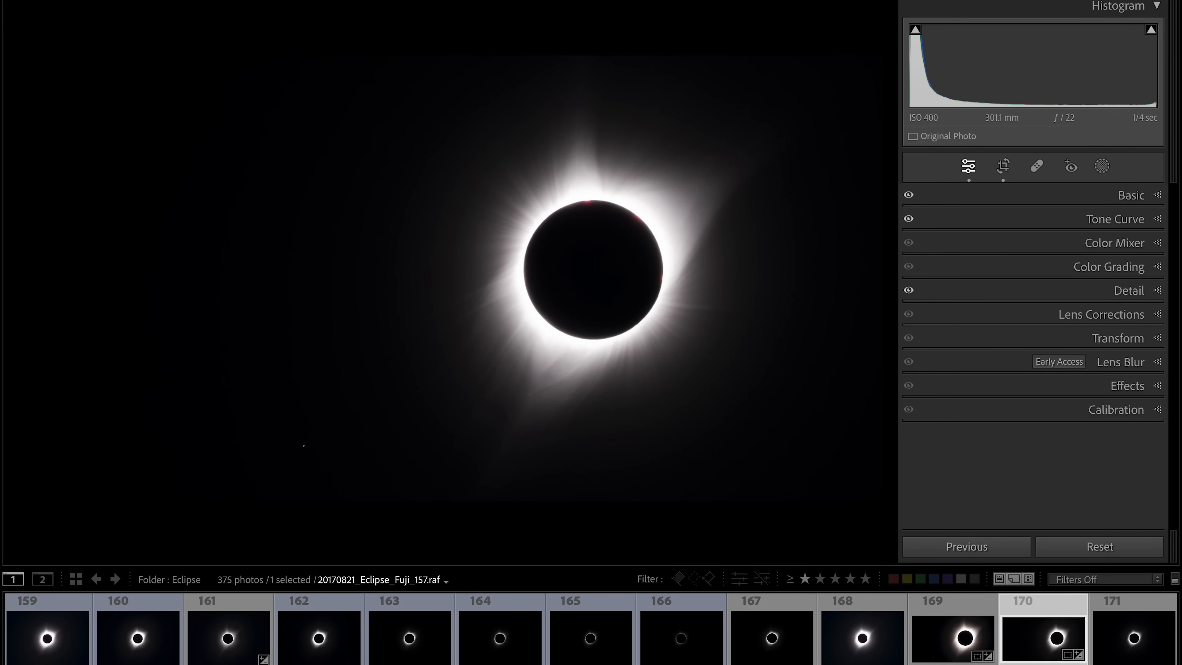
click(1181, 289)
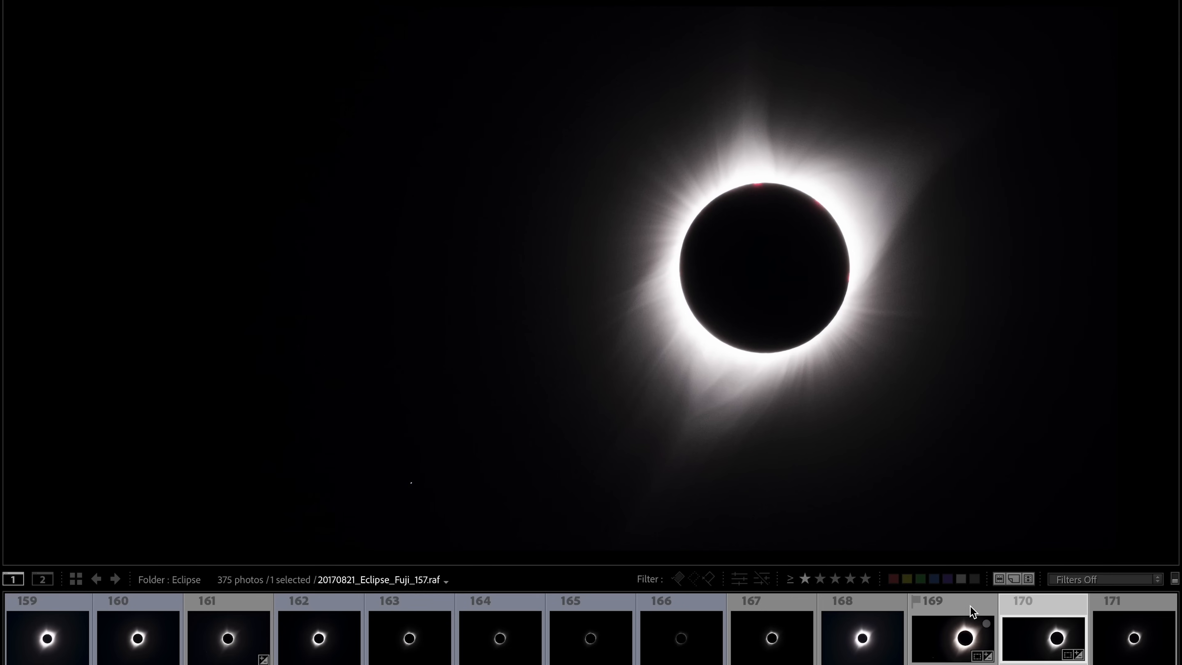
- Add frame 169 to the selection and open Compare view with the filmstrip and panels hidden
ctrl+click(953, 636)
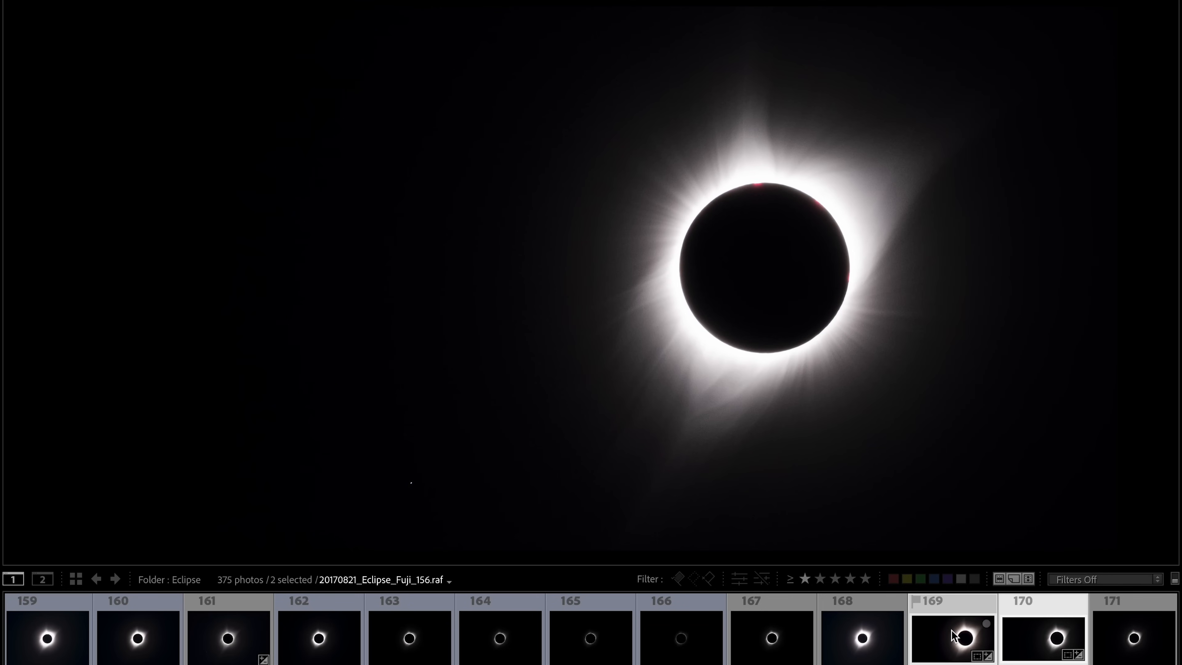
key(c)
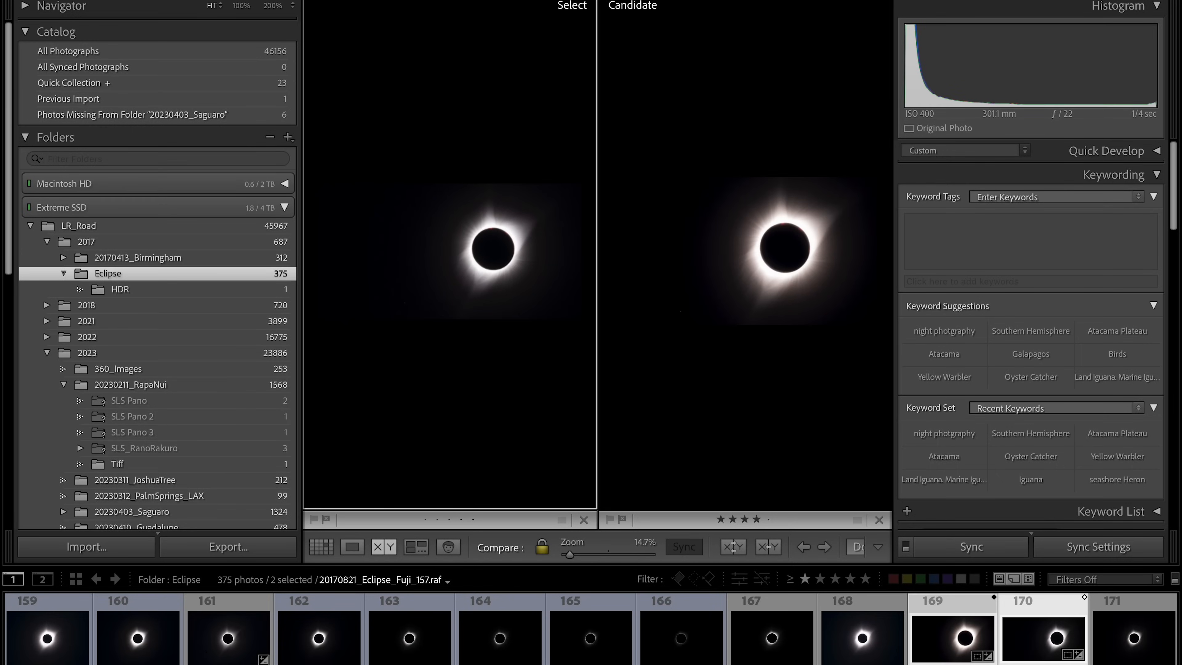
key(F6)
key(Tab)
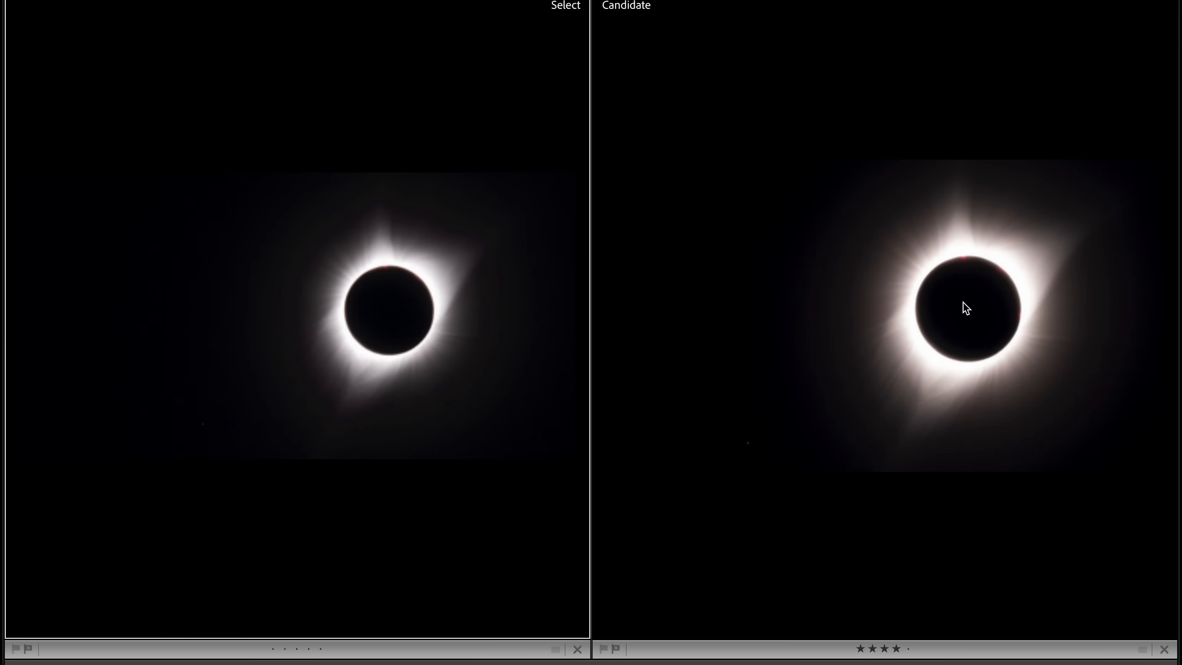
- Zoom in and pan across both compared frames to examine the corona detail
click(404, 313)
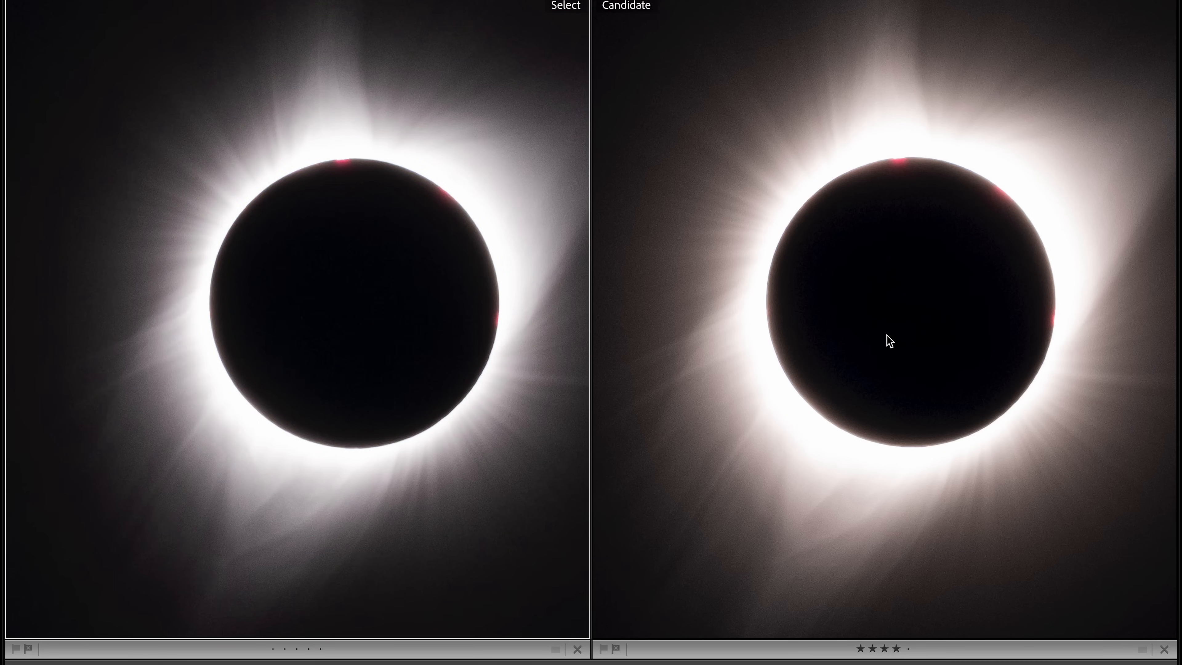
scroll(890, 328, up, 5)
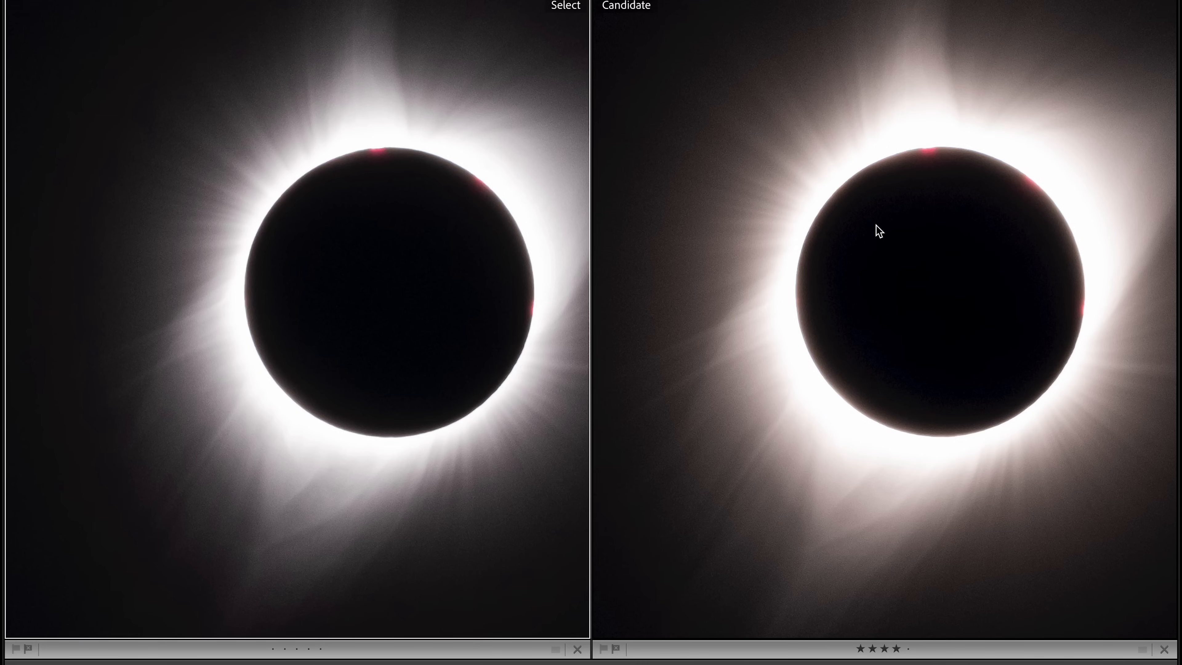
scroll(877, 226, right, 2)
scroll(876, 226, down, 3)
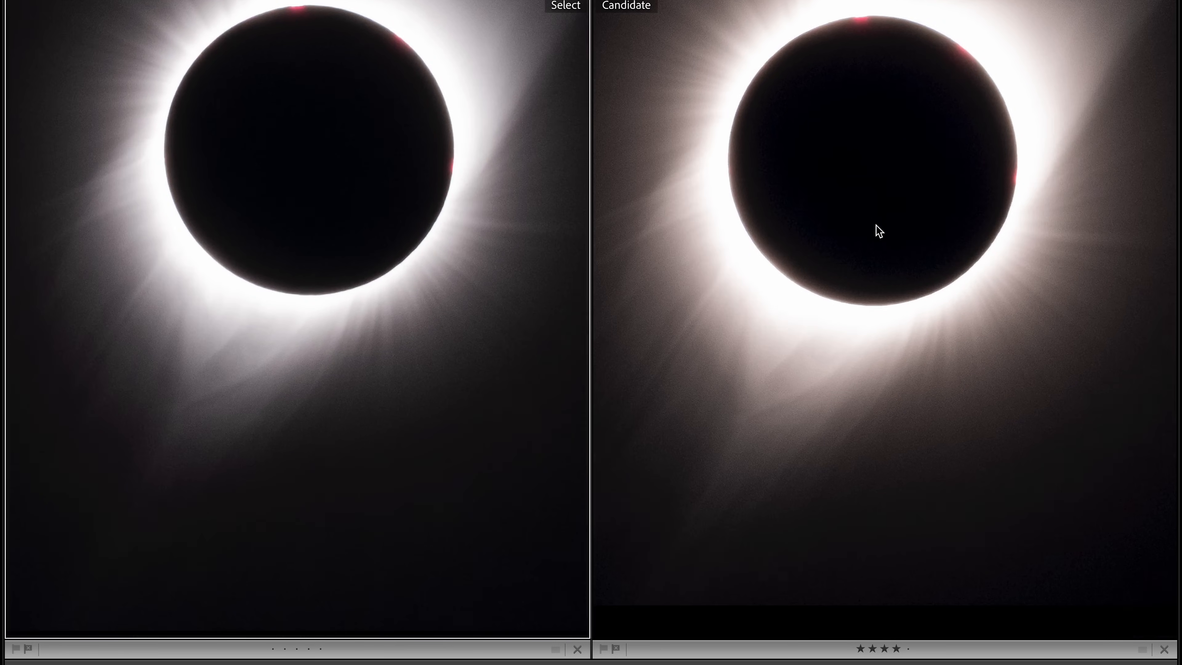
scroll(879, 230, up, 3)
scroll(879, 231, right, 1)
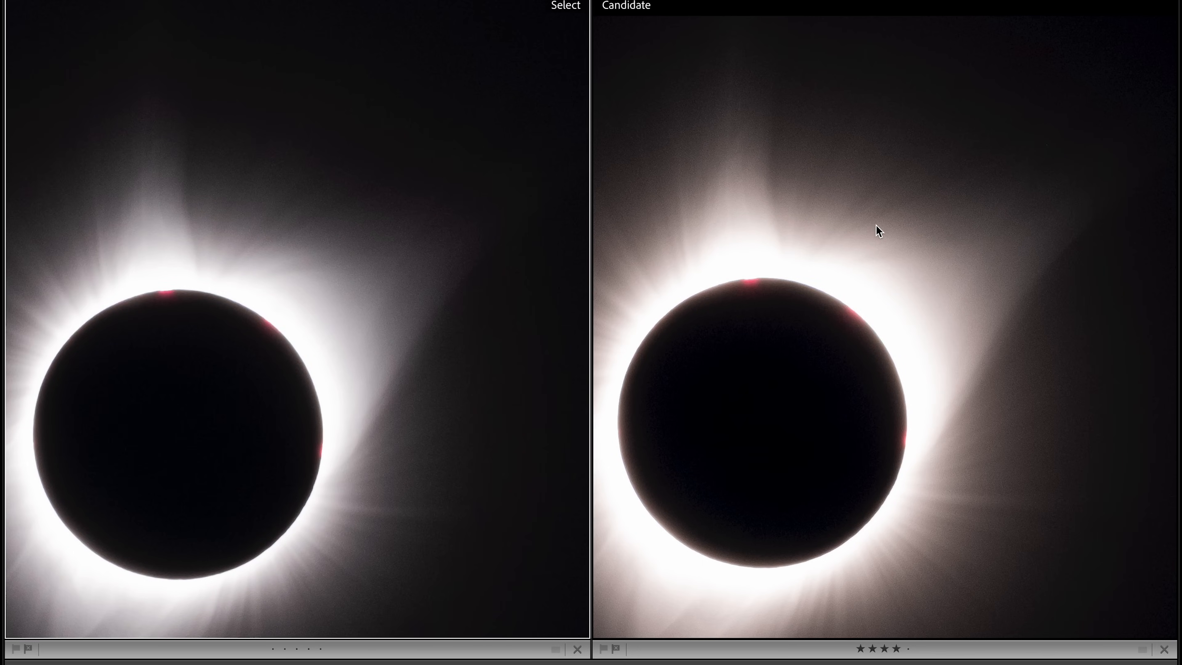
scroll(876, 226, up, 4)
scroll(876, 225, left, 1)
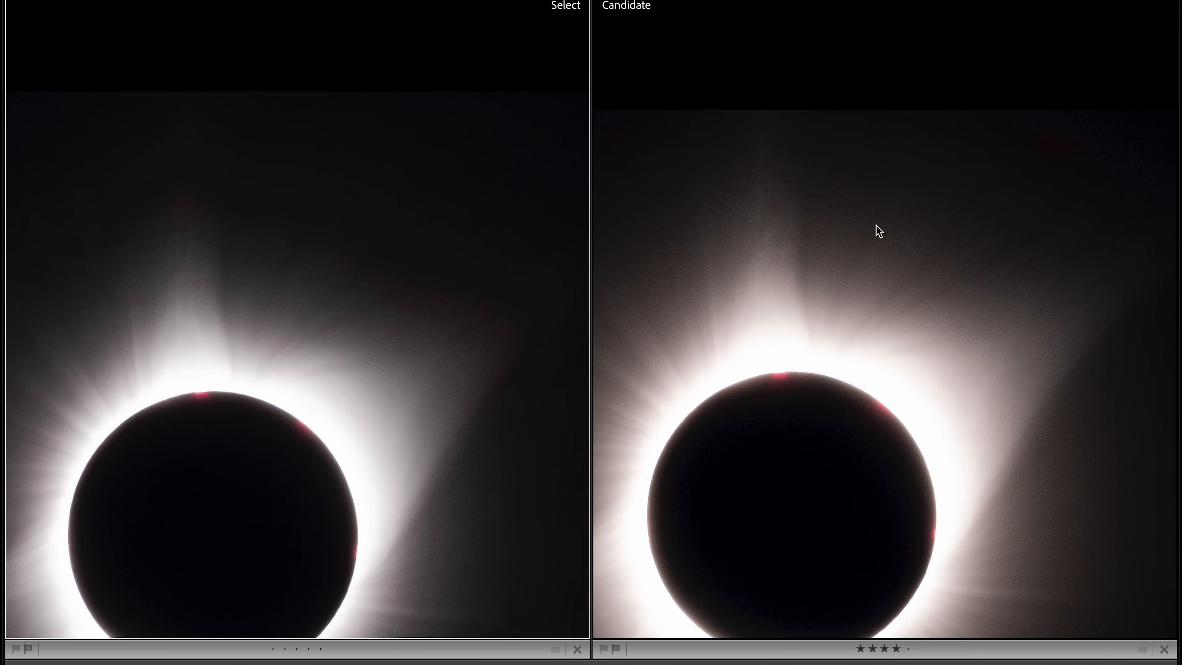
scroll(876, 225, left, 5)
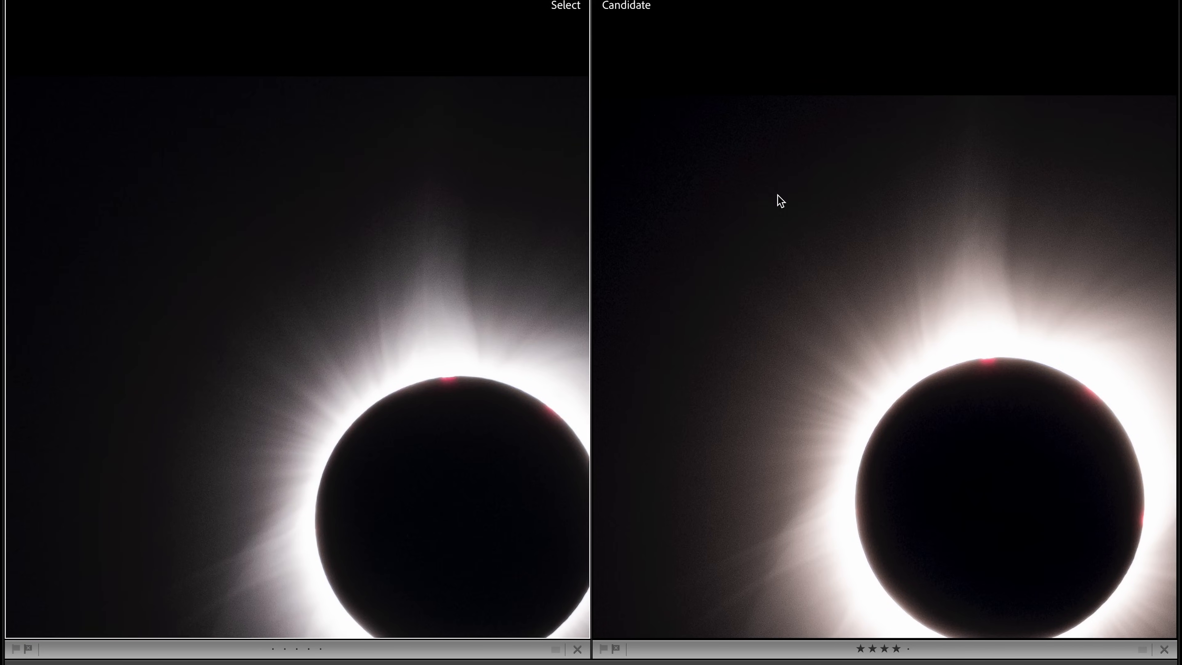
scroll(753, 306, down, 3)
scroll(754, 307, left, 2)
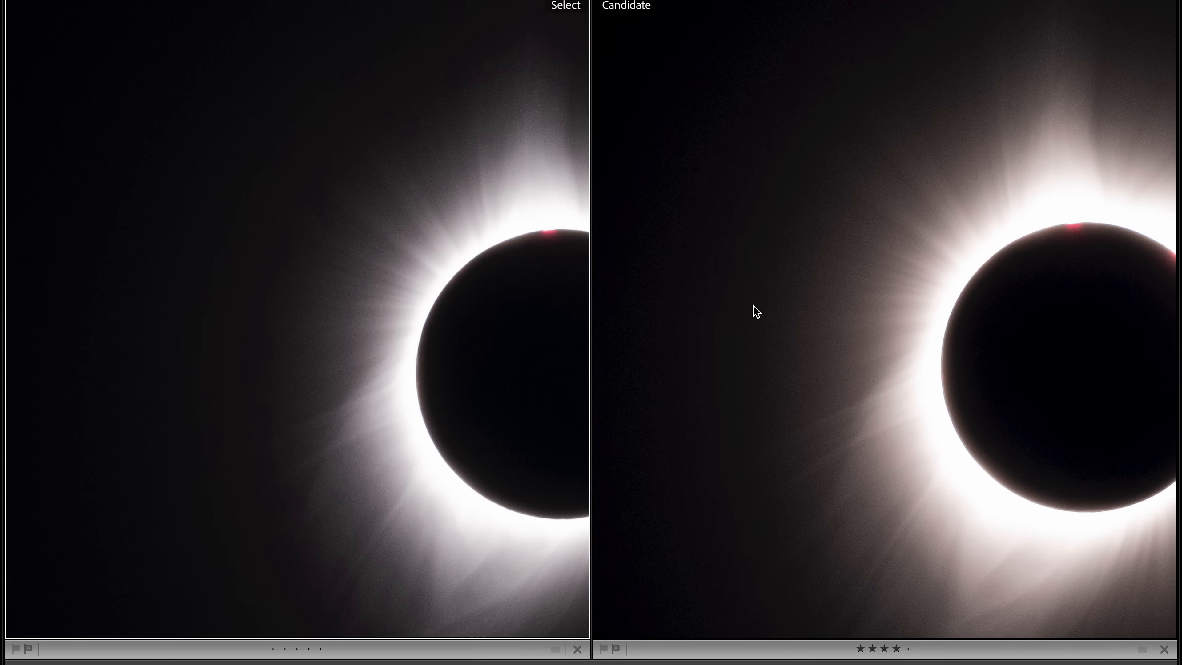
scroll(753, 306, down, 1)
scroll(753, 306, right, 3)
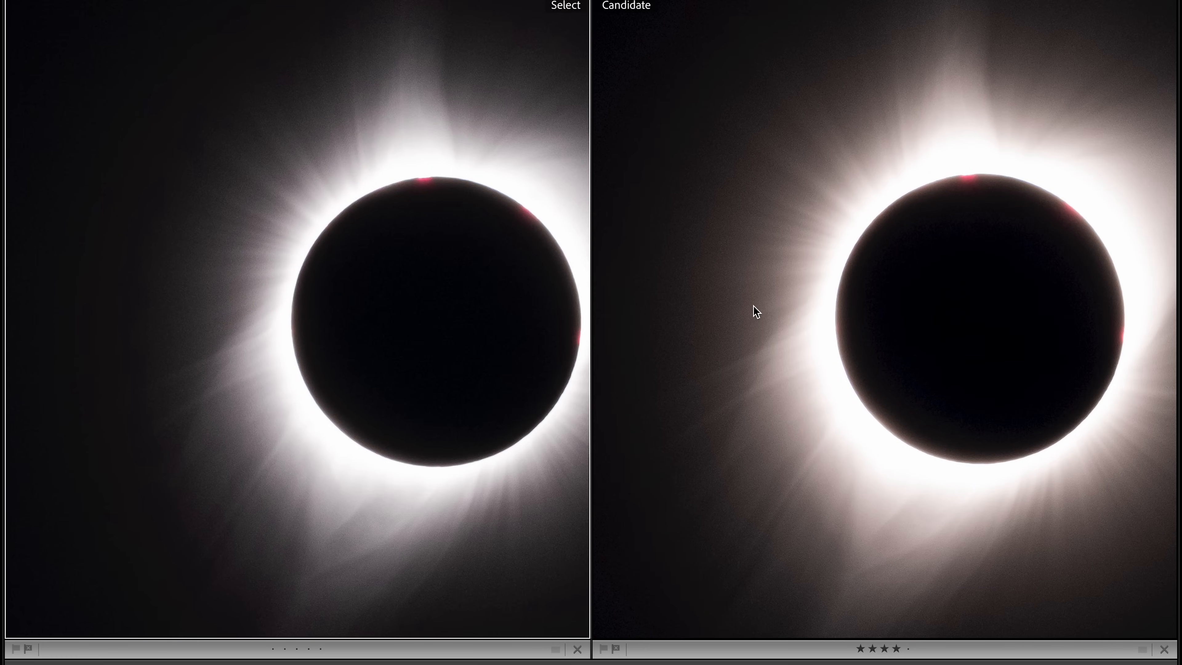
scroll(753, 306, down, 1)
scroll(754, 306, right, 1)
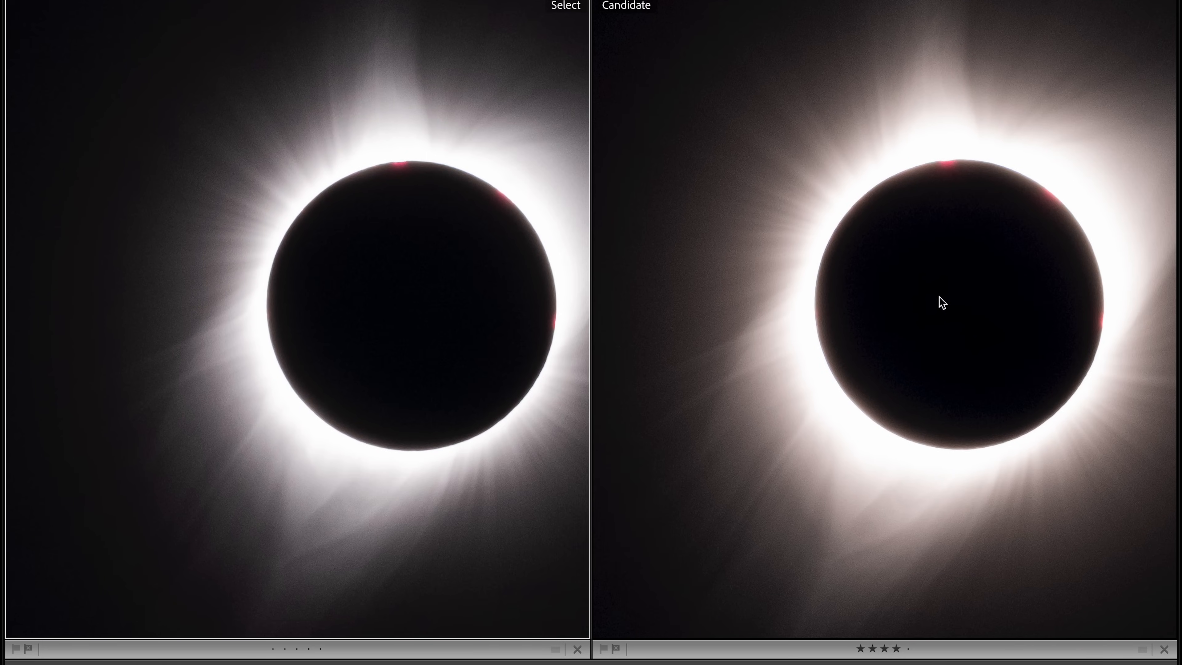